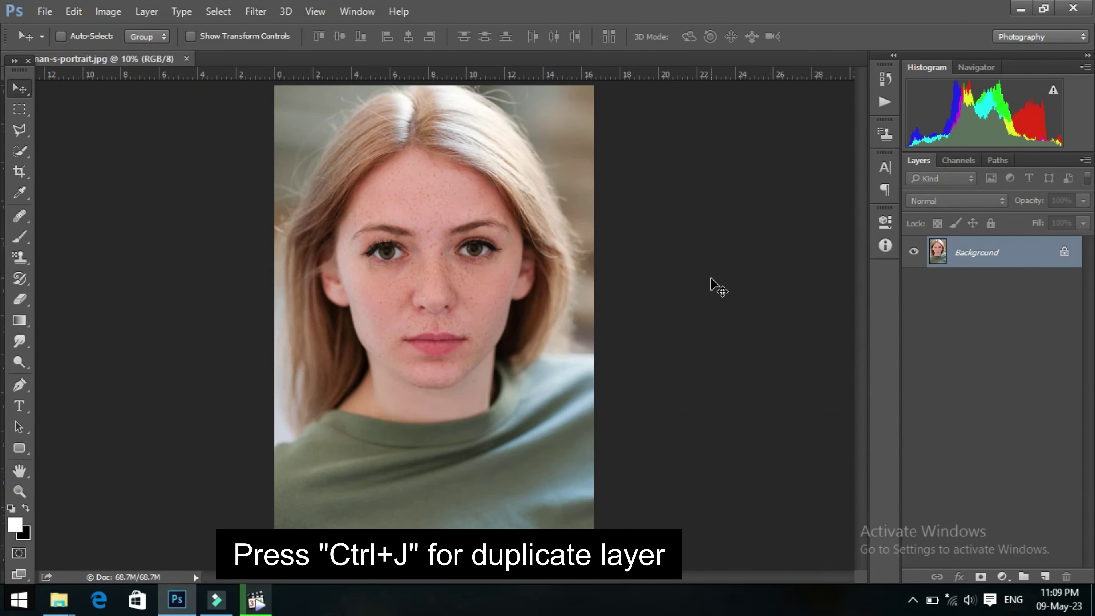
# Duplicate the Background layer twice, creating Layer 1 and Layer 1 copy.
pyautogui.hotkey('ctrl', 'j')
pyautogui.hotkey('ctrl', 'j')
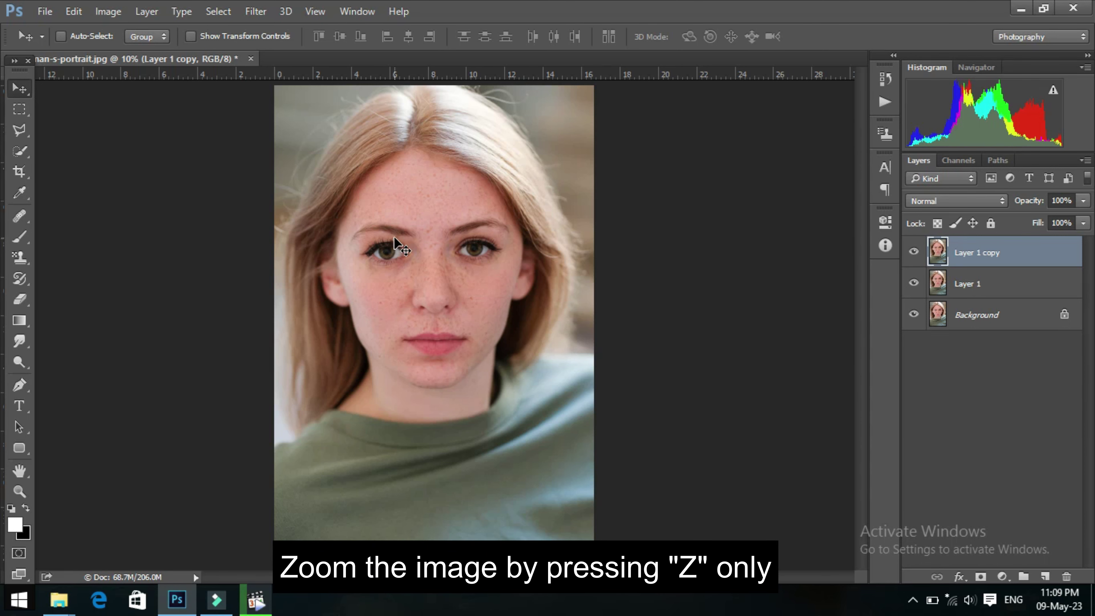
# Zoom in on the freckled forehead to 25% for close retouching.
pyautogui.press('z')
pyautogui.click(423, 247)
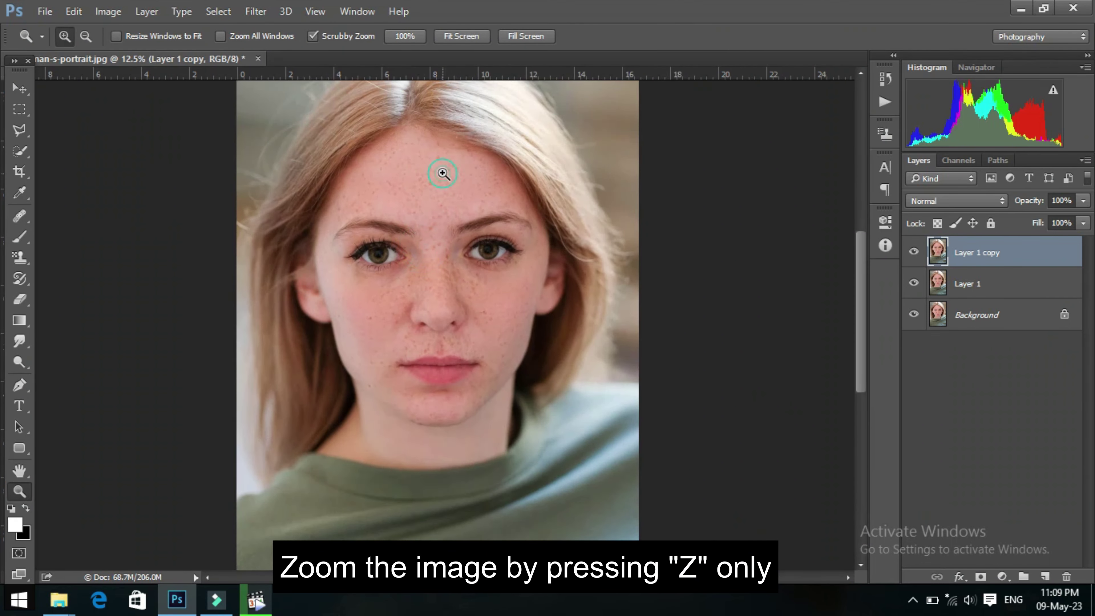
pyautogui.click(443, 169)
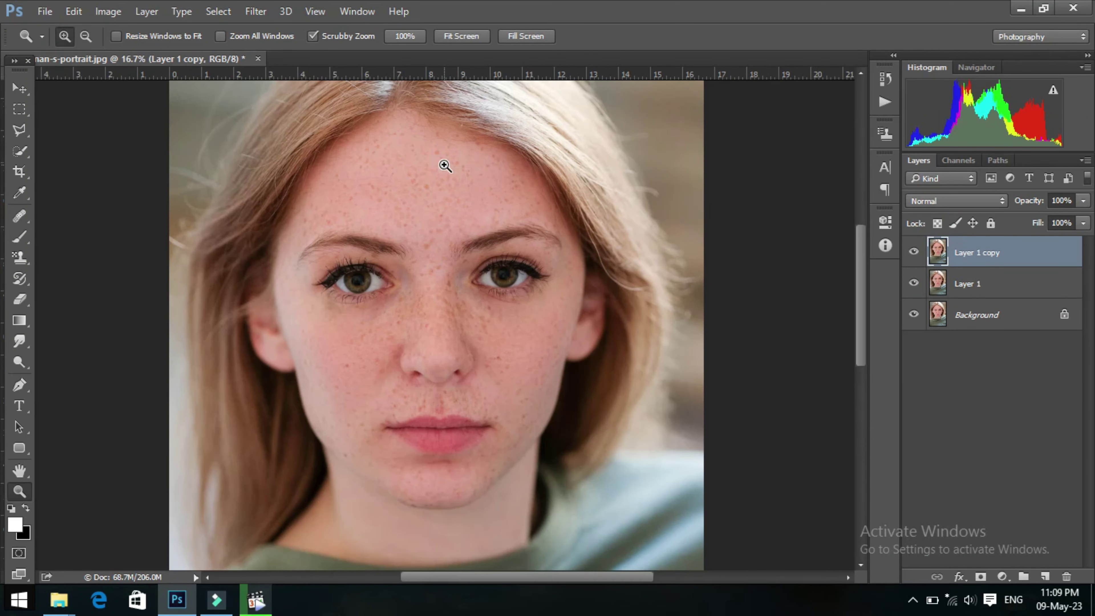
pyautogui.click(444, 165)
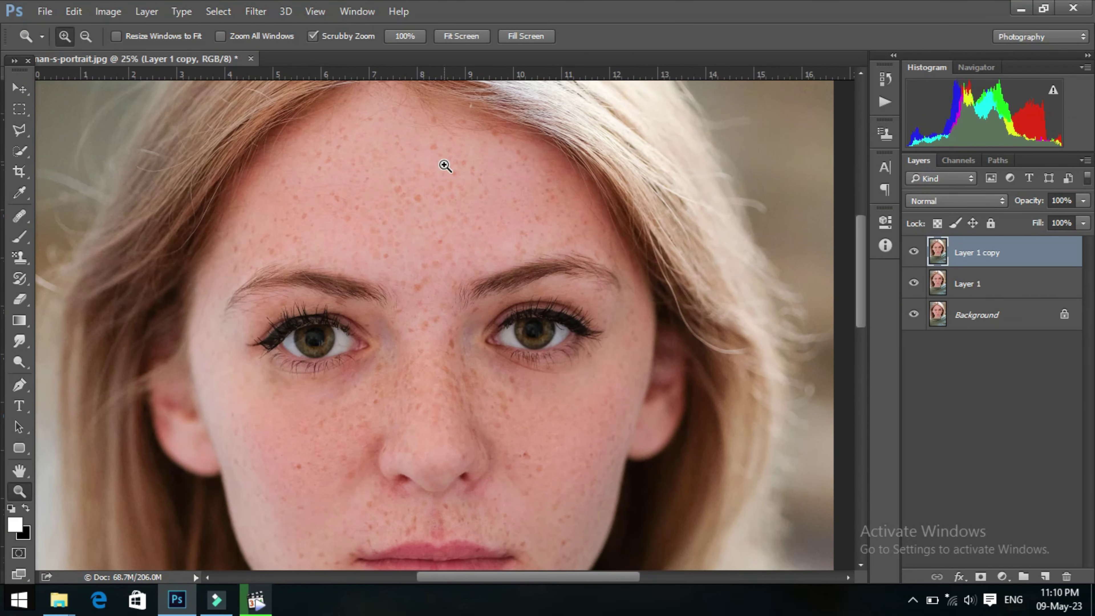
pyautogui.scroll(3, 444, 165)
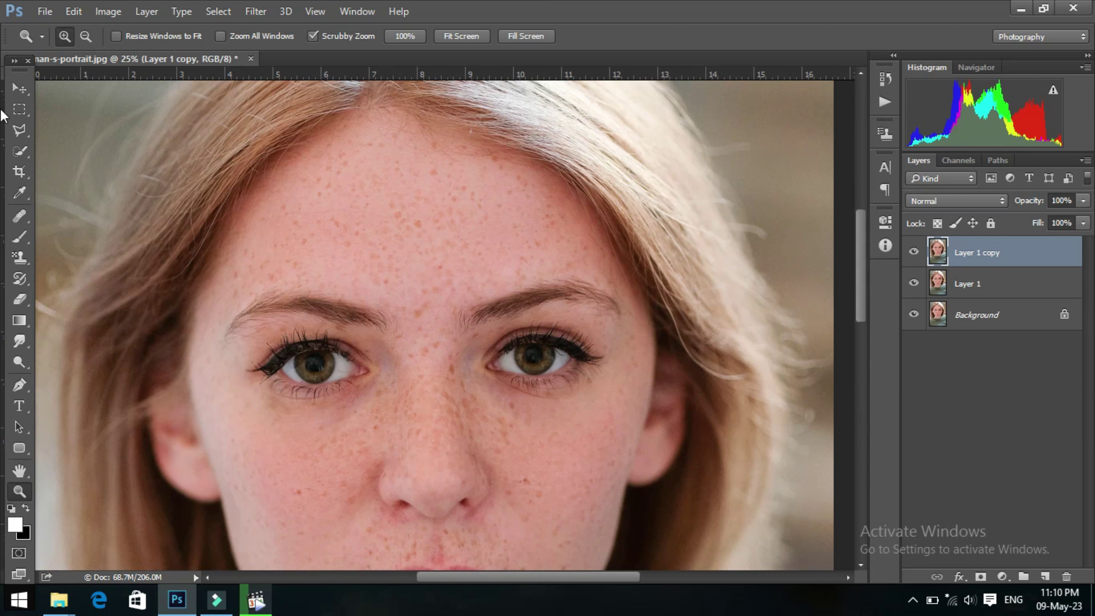
pyautogui.click(19, 238)
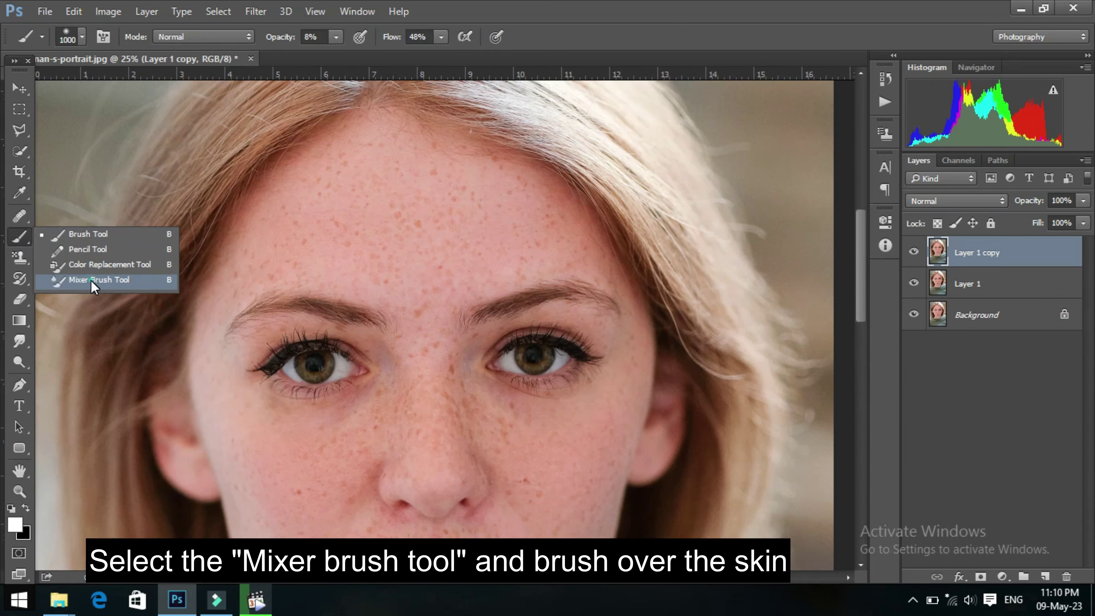
# Sample clean skin with the Mixer Brush and blend away the forehead freckles.
pyautogui.click(93, 284)
pyautogui.keyDown('alt'); pyautogui.click(363, 217); pyautogui.keyUp('alt')
pyautogui.moveTo(345, 232)
pyautogui.mouseDown()
pyautogui.moveTo(288, 213)
pyautogui.moveTo(257, 245)
pyautogui.moveTo(389, 243)
pyautogui.moveTo(431, 188)
pyautogui.moveTo(454, 181)
pyautogui.moveTo(472, 196)
pyautogui.moveTo(425, 304)
pyautogui.moveTo(376, 269)
pyautogui.moveTo(496, 249)
pyautogui.moveTo(536, 220)
pyautogui.moveTo(475, 183)
pyautogui.mouseUp()
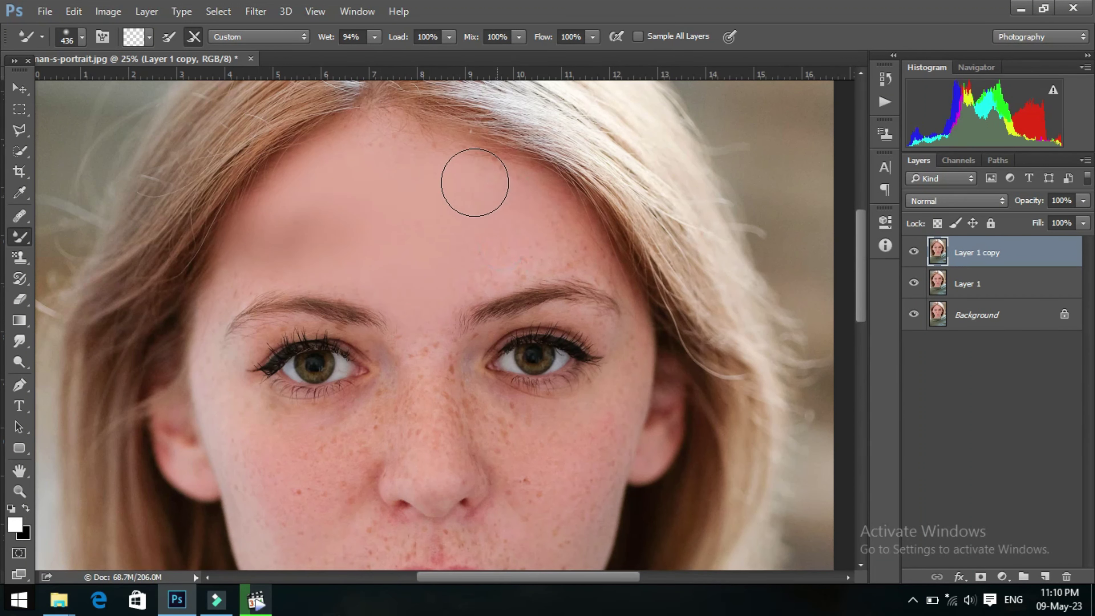
# At 250 px, blend freckles above the lip, under the left eye, and on the nose and lower lip.
pyautogui.scroll(-2, 335, 247)
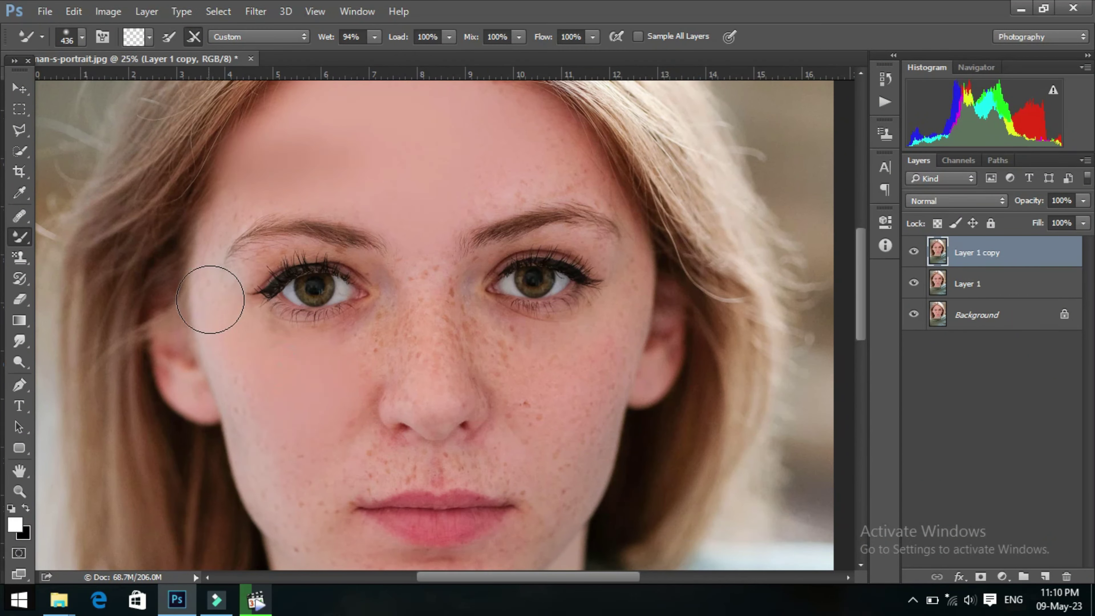
pyautogui.scroll(-2, 599, 299)
pyautogui.press('[')
pyautogui.press('[')
pyautogui.moveTo(447, 374)
pyautogui.mouseDown()
pyautogui.moveTo(352, 397)
pyautogui.moveTo(333, 472)
pyautogui.moveTo(463, 486)
pyautogui.moveTo(464, 513)
pyautogui.moveTo(520, 440)
pyautogui.moveTo(545, 440)
pyautogui.moveTo(600, 339)
pyautogui.mouseUp()
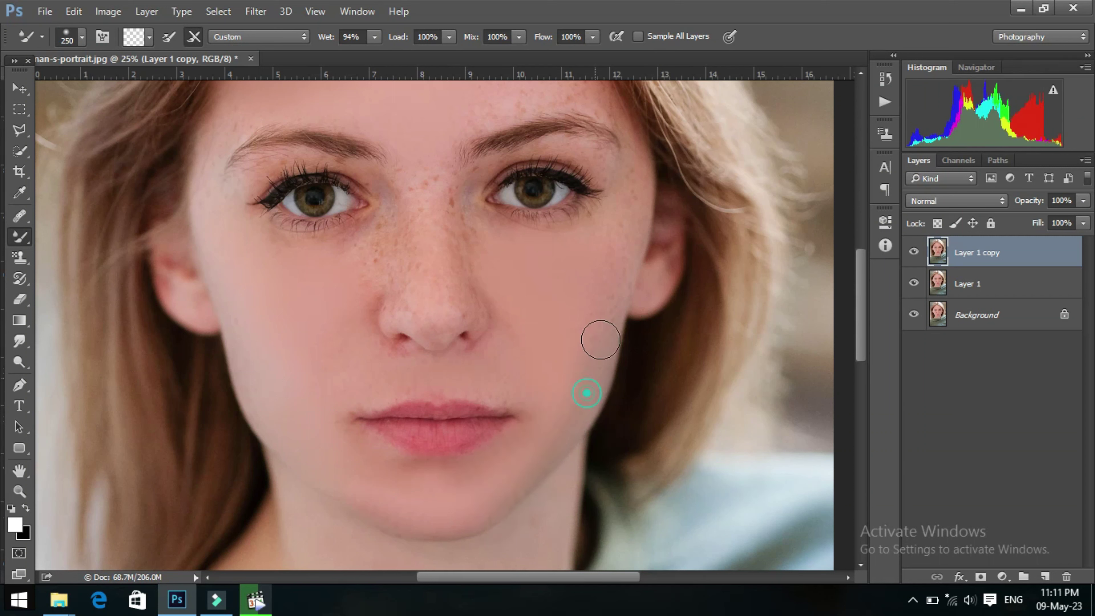
pyautogui.click(300, 246)
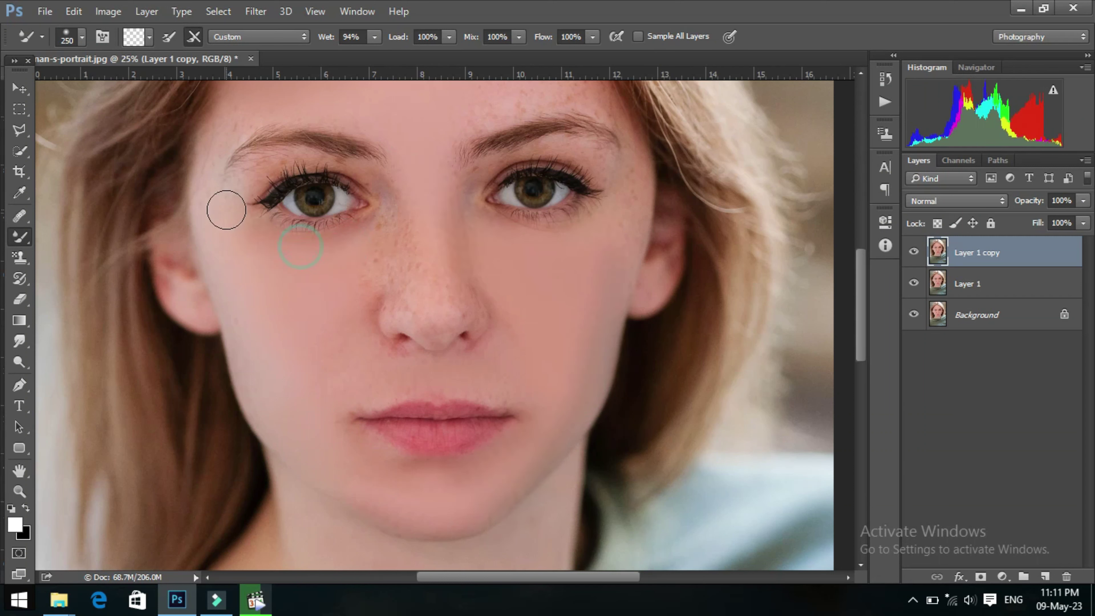
pyautogui.click(432, 319)
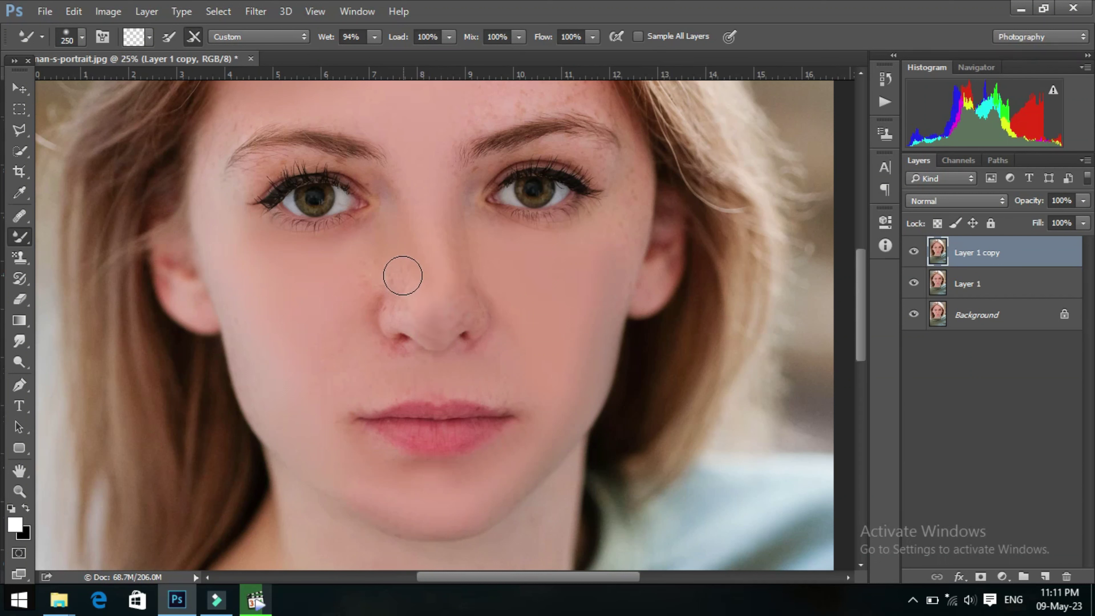
pyautogui.click(362, 451)
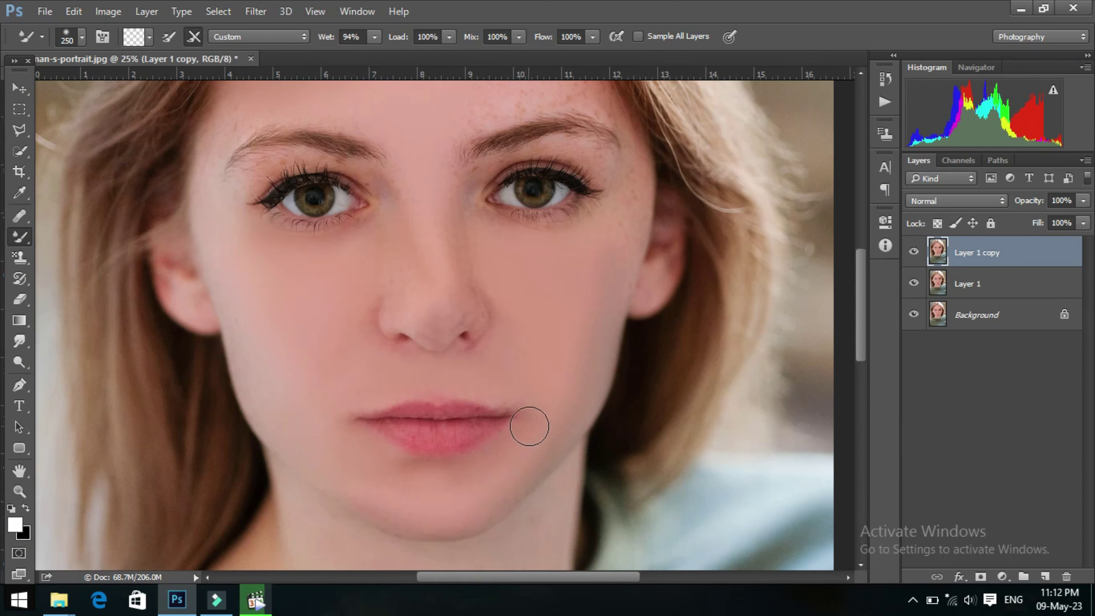
pyautogui.click(458, 214)
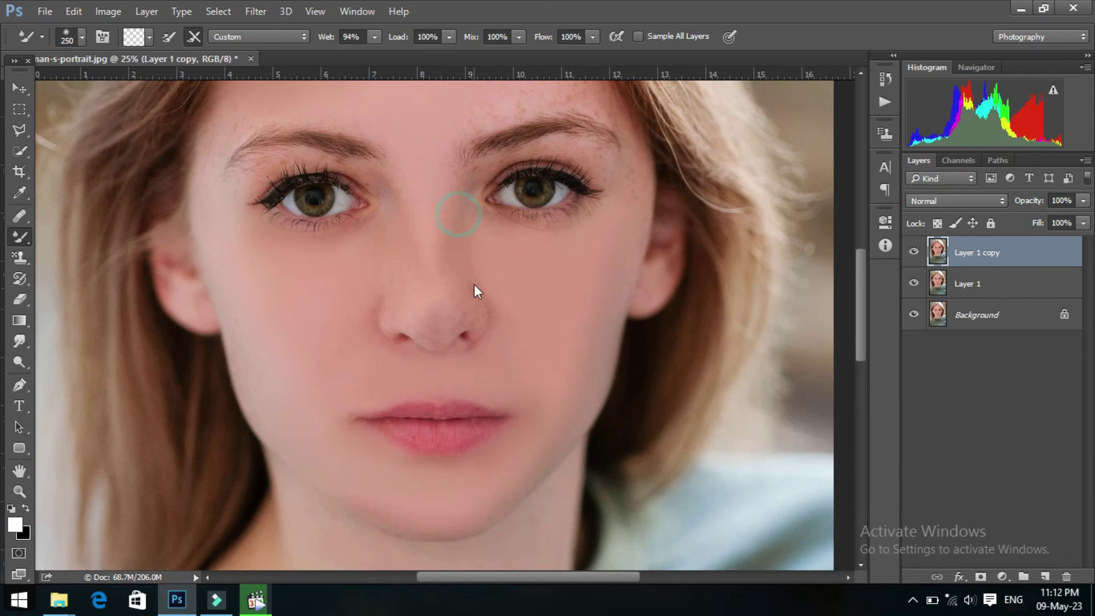
pyautogui.click(471, 302)
pyautogui.scroll(2, 336, 168)
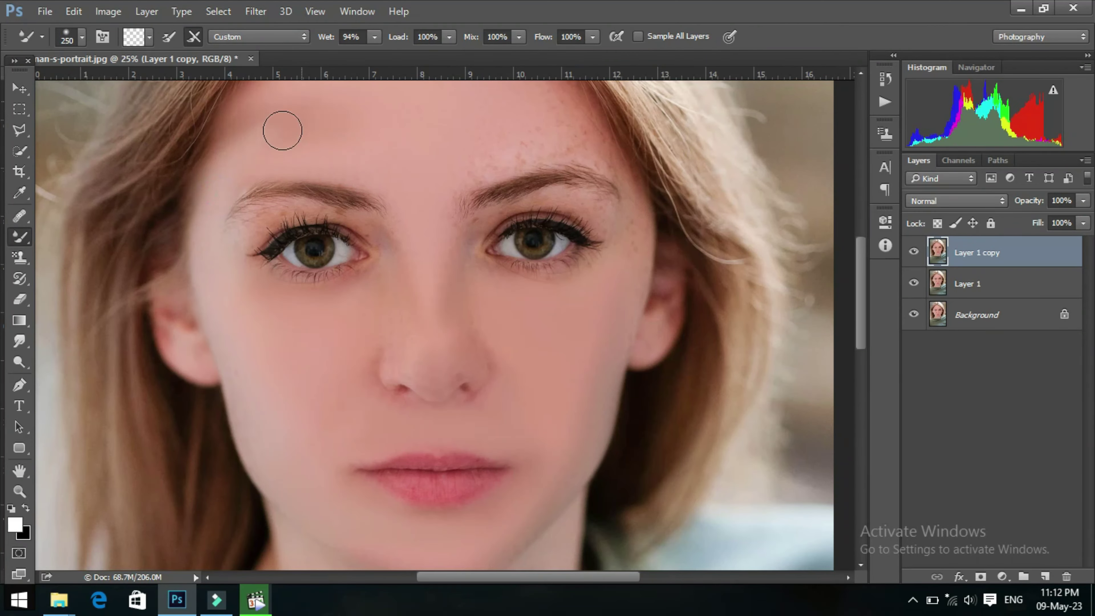
# Blend the forehead freckles near the right hairline.
pyautogui.scroll(2, 388, 164)
pyautogui.click(355, 122)
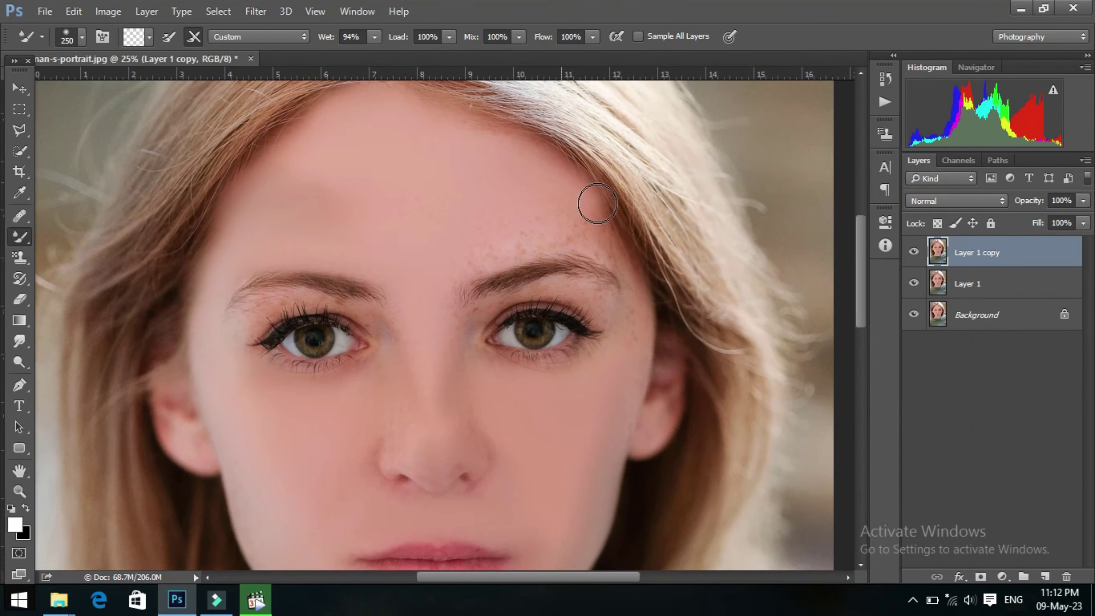
pyautogui.moveTo(479, 254); pyautogui.dragTo(610, 376)
# Set the Mixer Brush to 126 px and smooth the right temple and under-eye skin.
pyautogui.rightClick(609, 377)
pyautogui.click(778, 380)
pyautogui.click(574, 298)
pyautogui.click(466, 337)
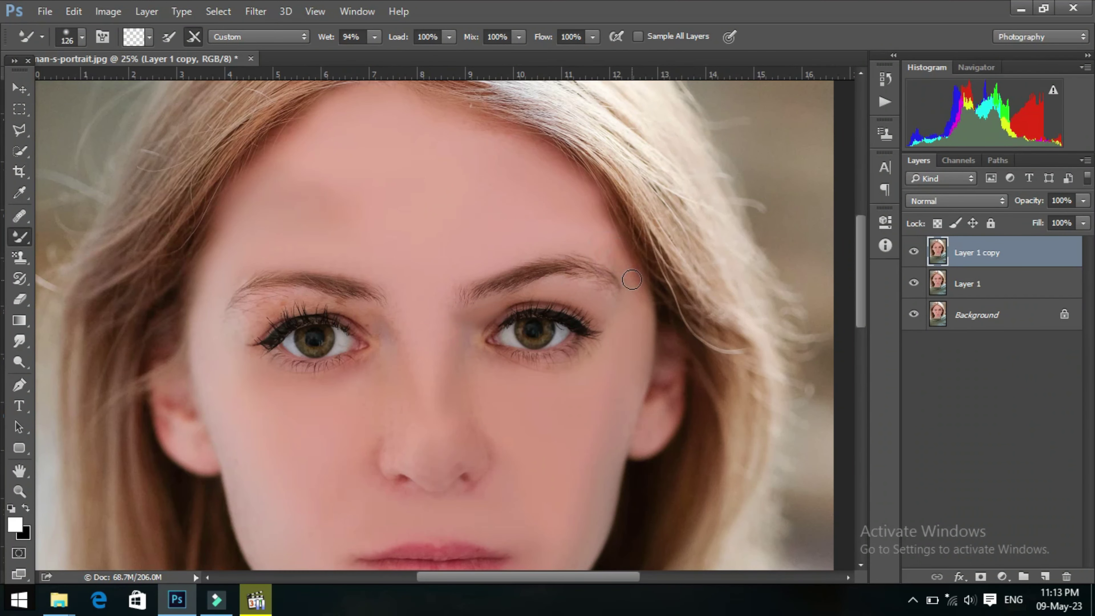
pyautogui.click(606, 232)
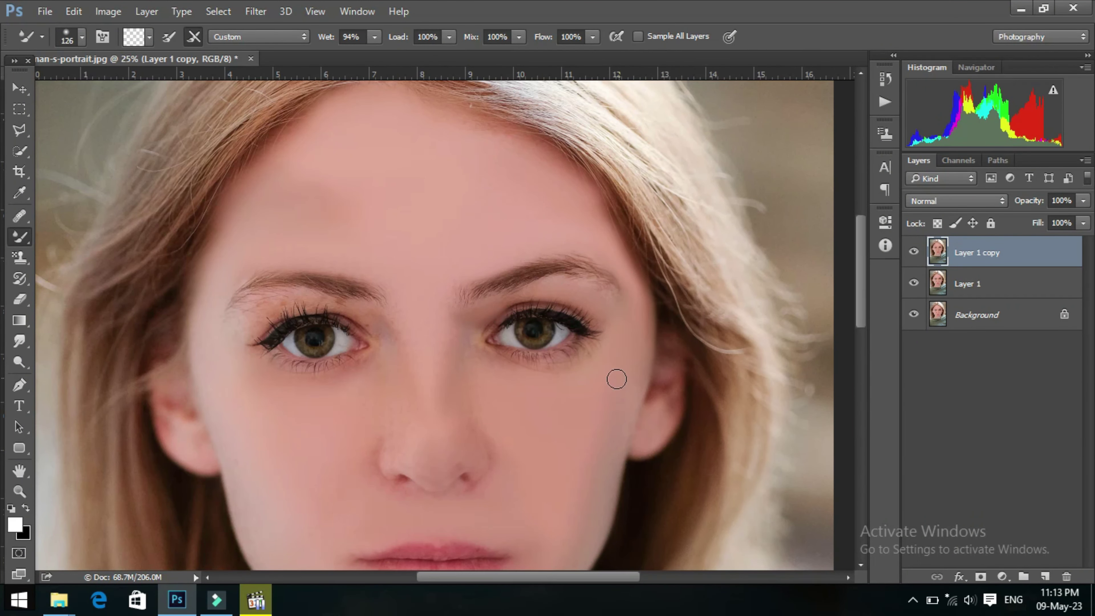
pyautogui.scroll(-2, 616, 378)
pyautogui.moveTo(242, 276); pyautogui.dragTo(388, 283)
pyautogui.click(505, 311)
# Blend the remaining freckles along the jaw and chin.
pyautogui.scroll(-4, 506, 254)
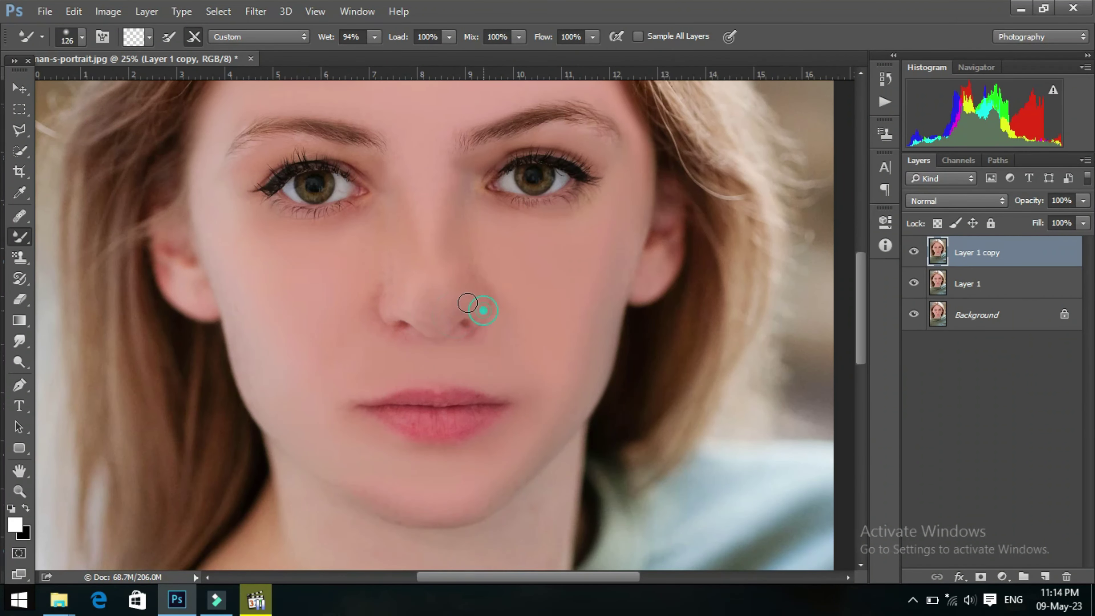
pyautogui.scroll(-3, 467, 303)
pyautogui.moveTo(599, 284)
pyautogui.mouseDown()
pyautogui.moveTo(343, 464)
pyautogui.moveTo(326, 518)
pyautogui.mouseUp()
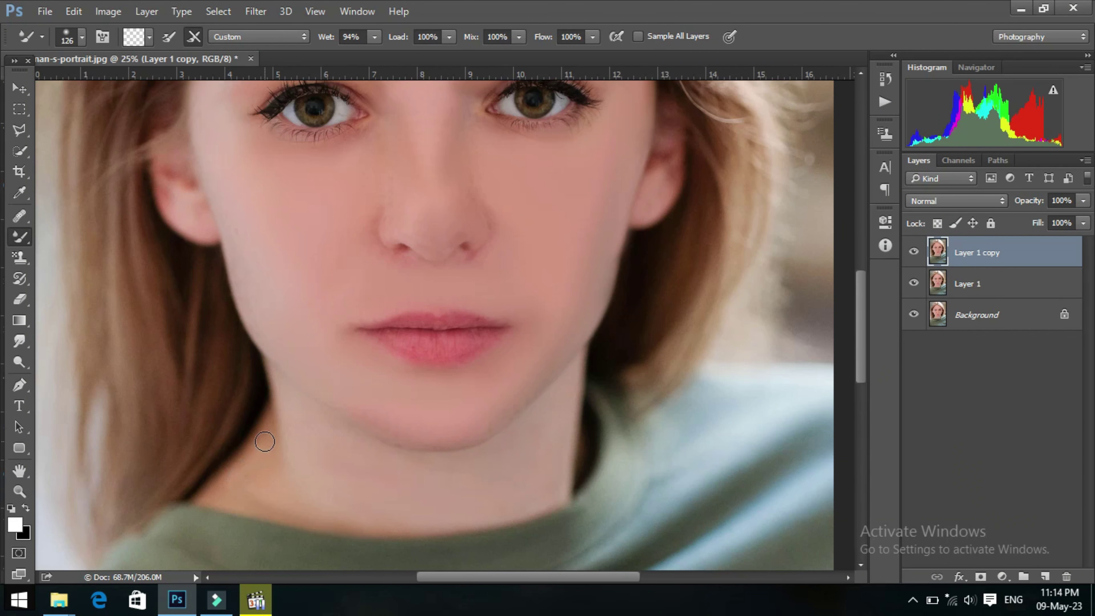
pyautogui.moveTo(225, 489); pyautogui.dragTo(260, 469)
pyautogui.scroll(1, 311, 432)
pyautogui.scroll(4, 336, 397)
pyautogui.scroll(4, 335, 397)
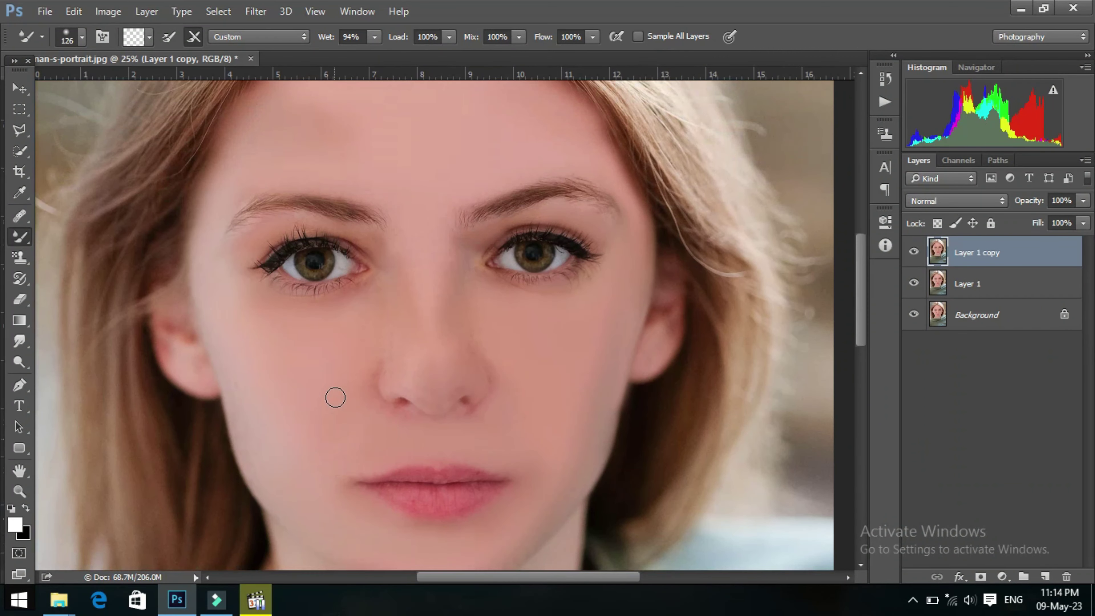
# Zoom out to 12.5% and toggle Layer 1 copy off and on for a before/after check.
pyautogui.press('z')
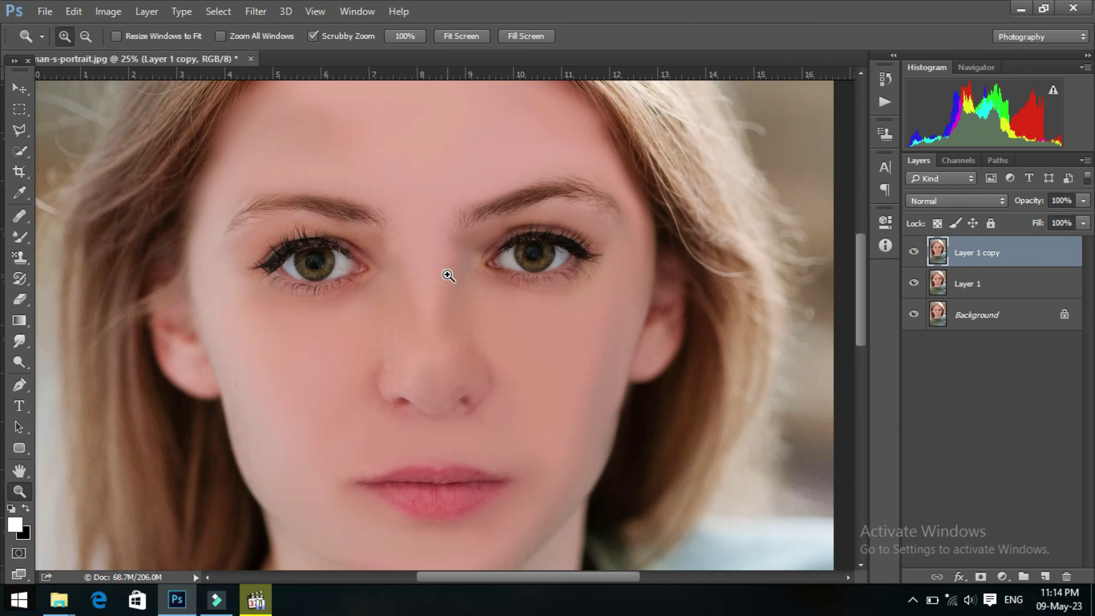
pyautogui.keyDown('alt'); pyautogui.click(448, 275); pyautogui.keyUp('alt')
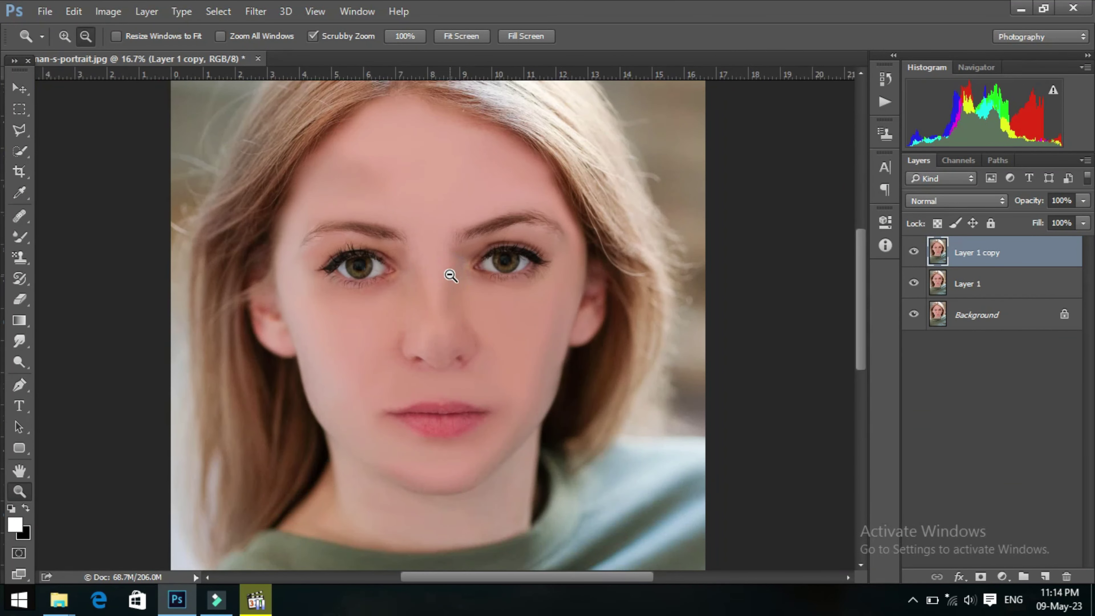
pyautogui.keyDown('alt'); pyautogui.click(451, 276); pyautogui.keyUp('alt')
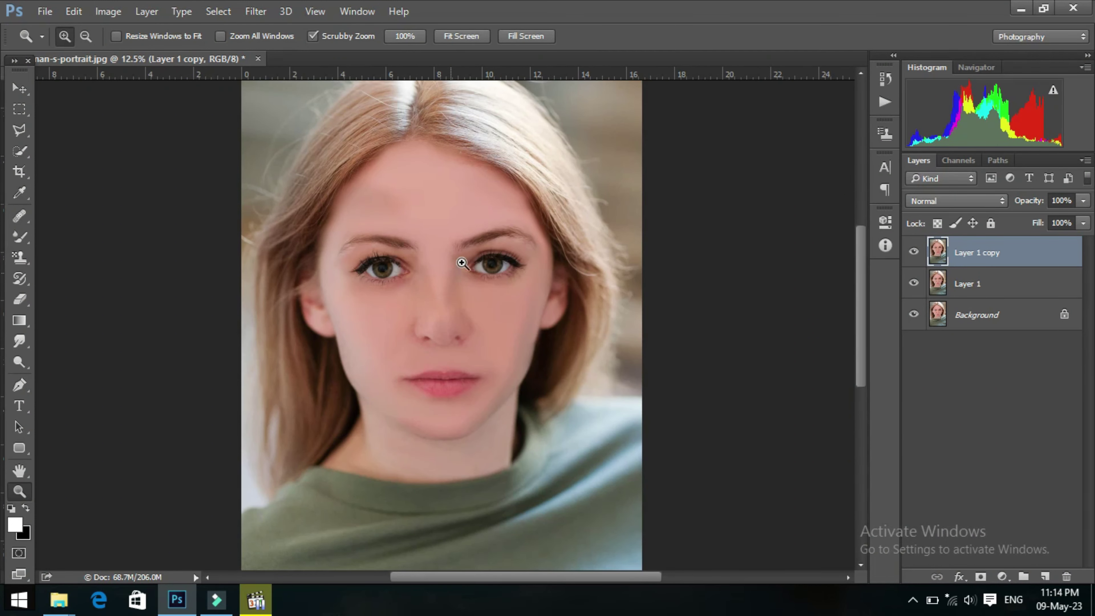
pyautogui.click(914, 254)
pyautogui.click(914, 254)
pyautogui.click(914, 256)
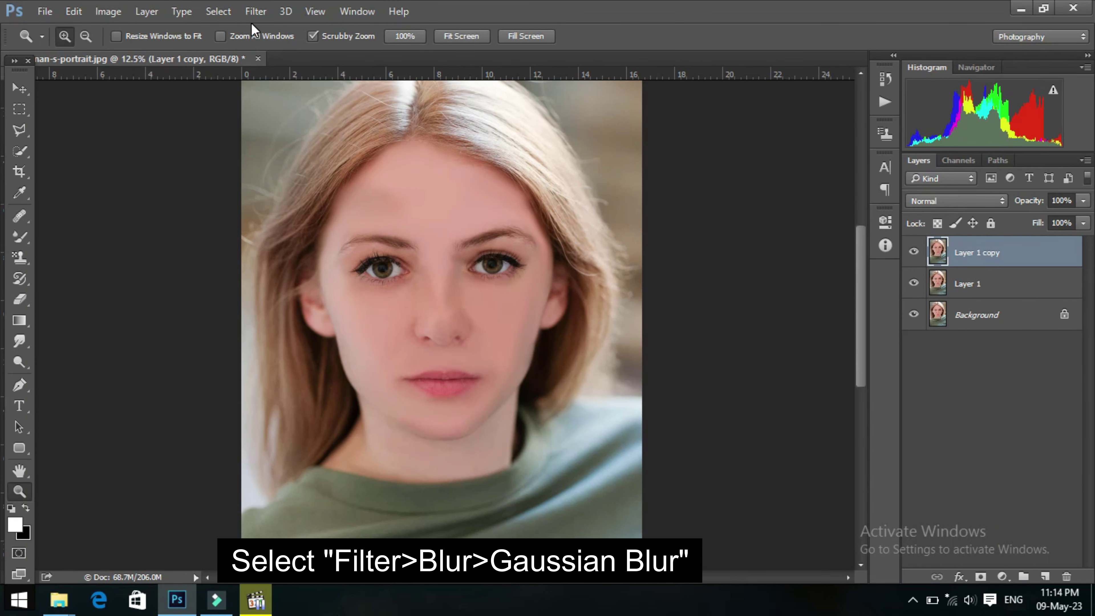
# Apply a Gaussian Blur with a 2.5-pixel radius to Layer 1 copy.
pyautogui.click(255, 12)
pyautogui.moveTo(351, 188)
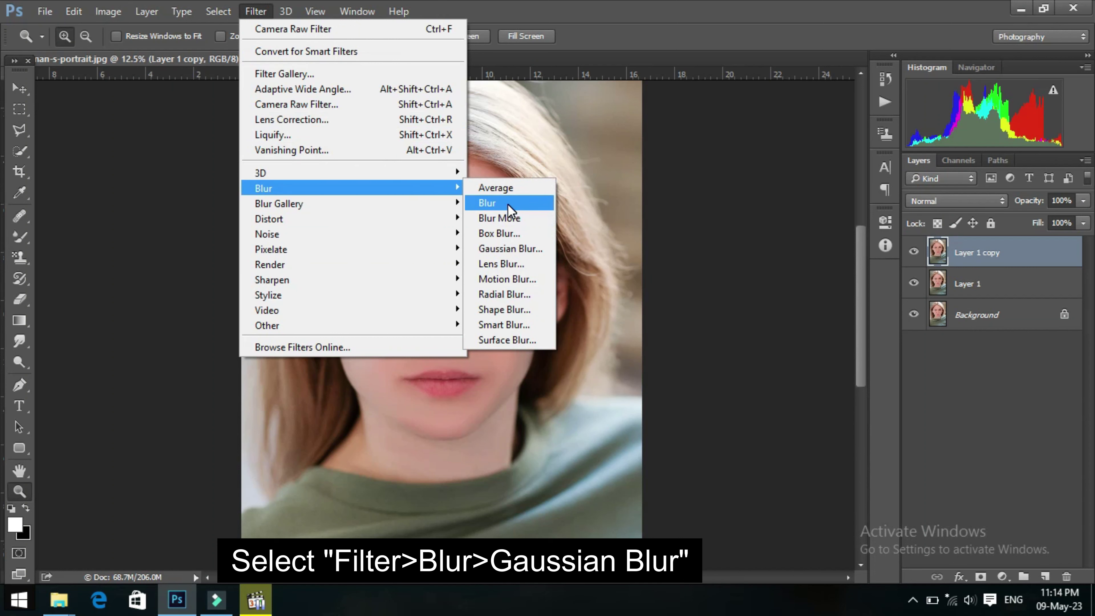
pyautogui.click(509, 250)
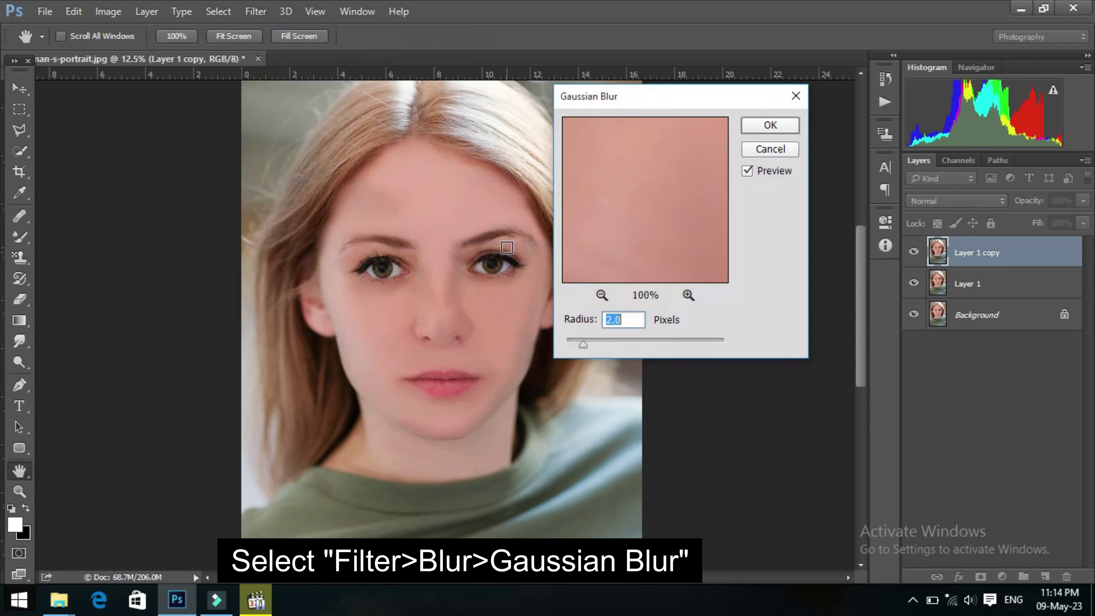
pyautogui.moveTo(586, 340); pyautogui.dragTo(586, 344)
pyautogui.click(782, 127)
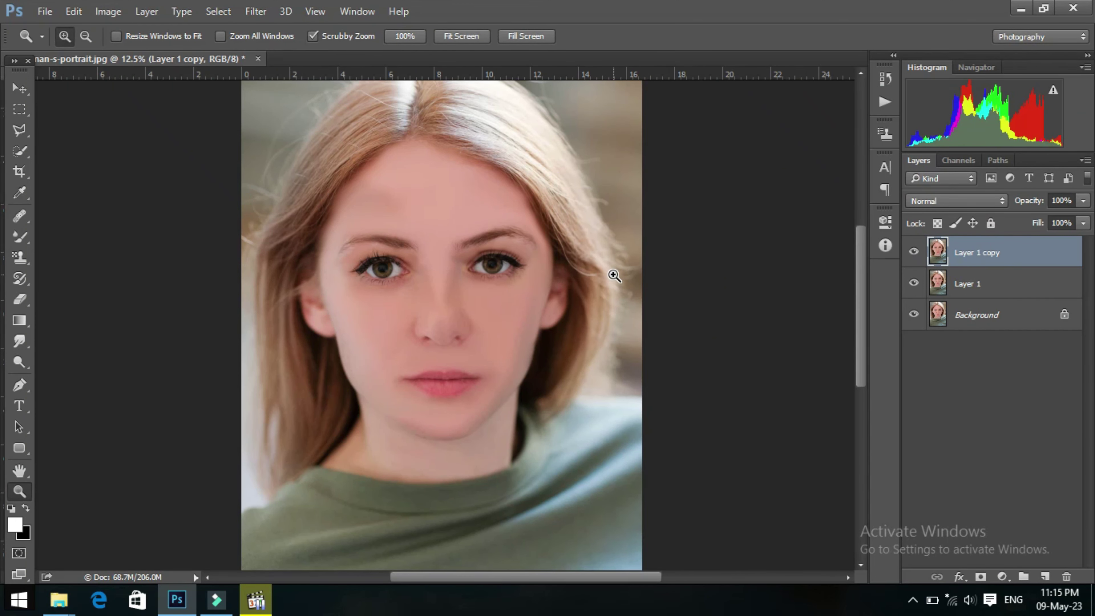
# With the regular Brush at 16.7% zoom, even out the forehead and both cheeks.
pyautogui.click(506, 259)
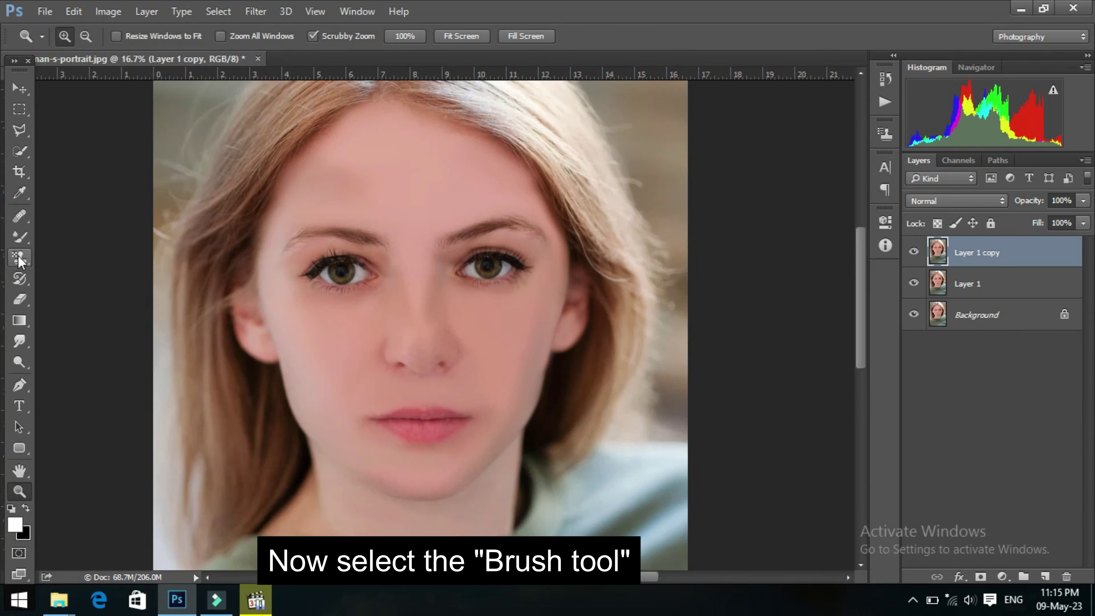
pyautogui.click(19, 236)
pyautogui.click(86, 237)
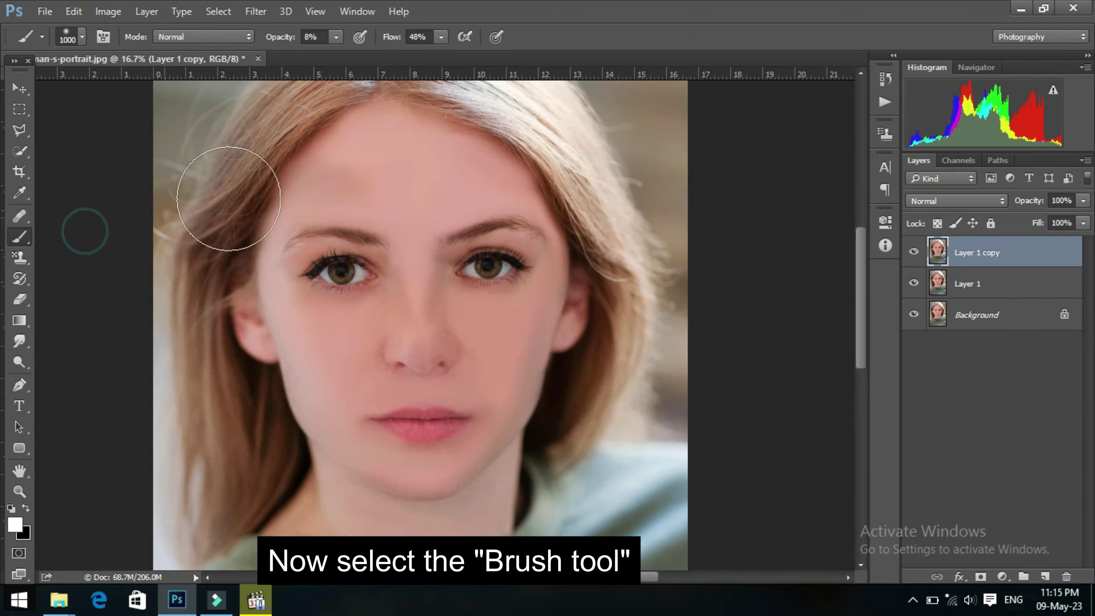
pyautogui.click(384, 173)
pyautogui.moveTo(372, 174)
pyautogui.mouseDown()
pyautogui.moveTo(387, 166)
pyautogui.moveTo(464, 183)
pyautogui.moveTo(366, 171)
pyautogui.moveTo(400, 225)
pyautogui.mouseUp()
pyautogui.moveTo(498, 342)
pyautogui.mouseDown()
pyautogui.moveTo(496, 355)
pyautogui.moveTo(502, 342)
pyautogui.mouseUp()
pyautogui.moveTo(375, 364)
pyautogui.mouseDown()
pyautogui.moveTo(320, 350)
pyautogui.moveTo(336, 367)
pyautogui.mouseUp()
# Reduce the brush to 312 px and paint under the left eye, nose bridge and nose.
pyautogui.rightClick(335, 367)
pyautogui.moveTo(524, 379); pyautogui.dragTo(502, 384)
pyautogui.press('Return')
pyautogui.moveTo(315, 301); pyautogui.dragTo(293, 245)
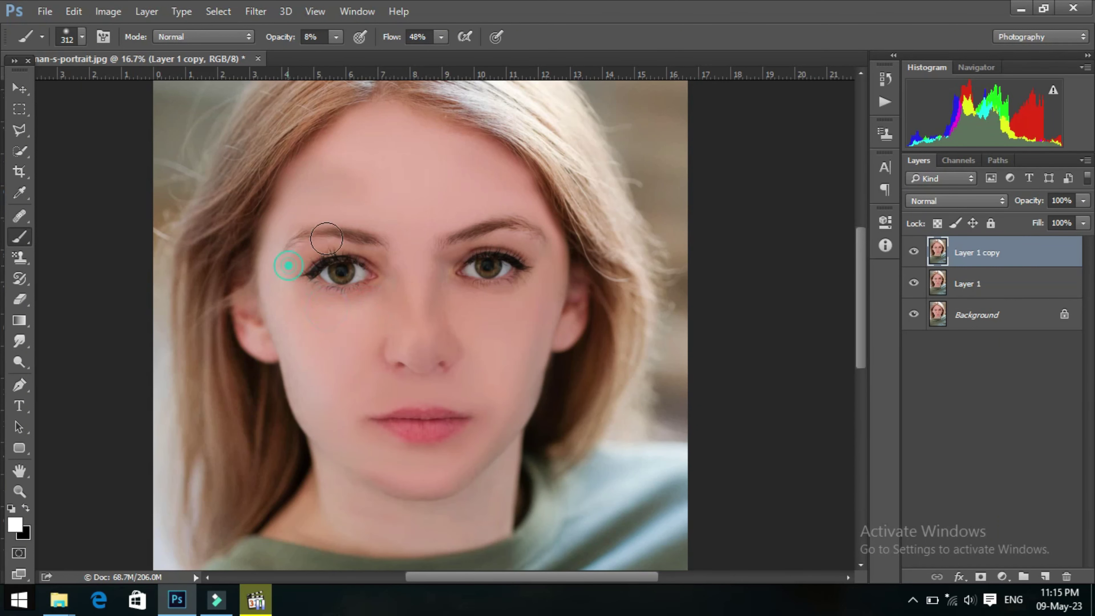
pyautogui.moveTo(400, 294)
pyautogui.mouseDown()
pyautogui.moveTo(401, 339)
pyautogui.moveTo(415, 354)
pyautogui.moveTo(433, 301)
pyautogui.moveTo(374, 396)
pyautogui.mouseUp()
pyautogui.moveTo(489, 310); pyautogui.dragTo(488, 374)
# Paint over the remaining freckles from the cheeks down around the chin.
pyautogui.moveTo(453, 302); pyautogui.dragTo(488, 403)
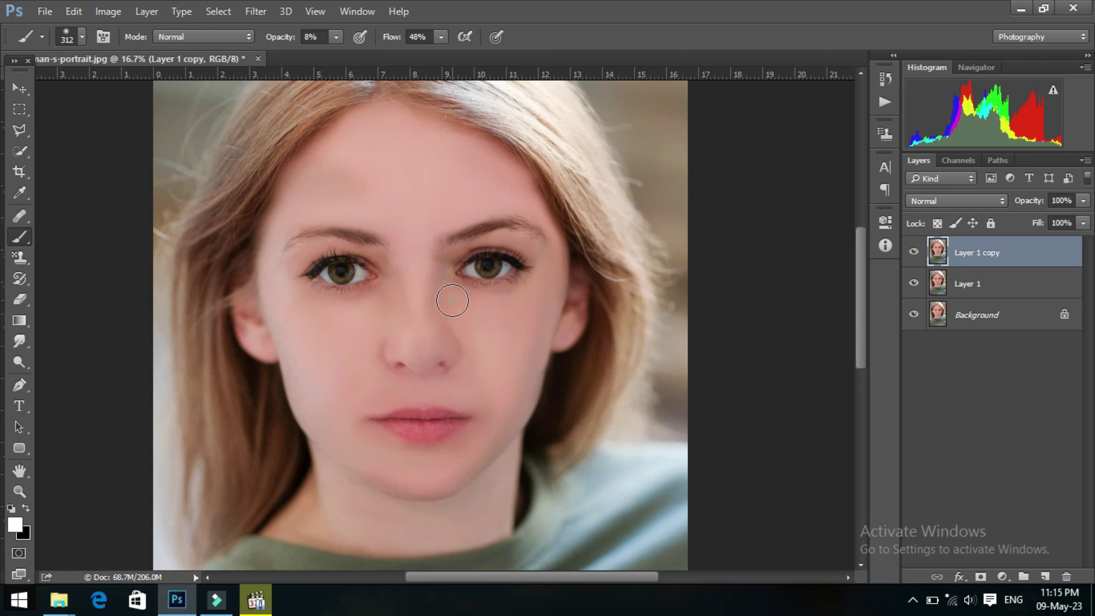
pyautogui.moveTo(547, 211); pyautogui.dragTo(552, 293)
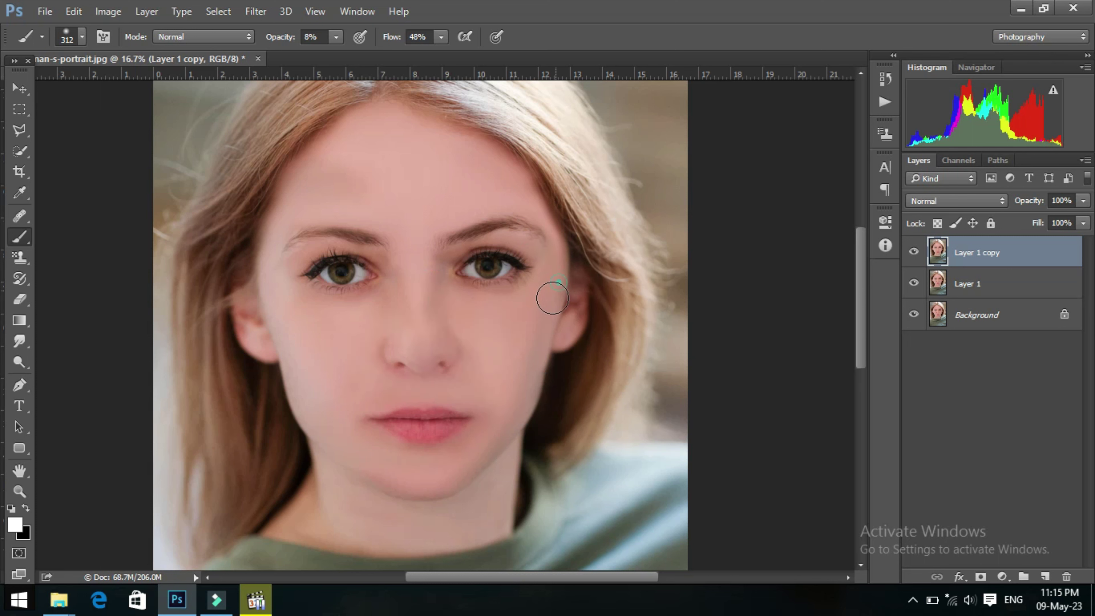
pyautogui.moveTo(438, 478)
pyautogui.mouseDown()
pyautogui.moveTo(391, 462)
pyautogui.moveTo(328, 413)
pyautogui.mouseUp()
pyautogui.moveTo(434, 499); pyautogui.dragTo(491, 462)
pyautogui.moveTo(395, 540)
pyautogui.mouseDown()
pyautogui.moveTo(455, 543)
pyautogui.moveTo(494, 526)
pyautogui.mouseUp()
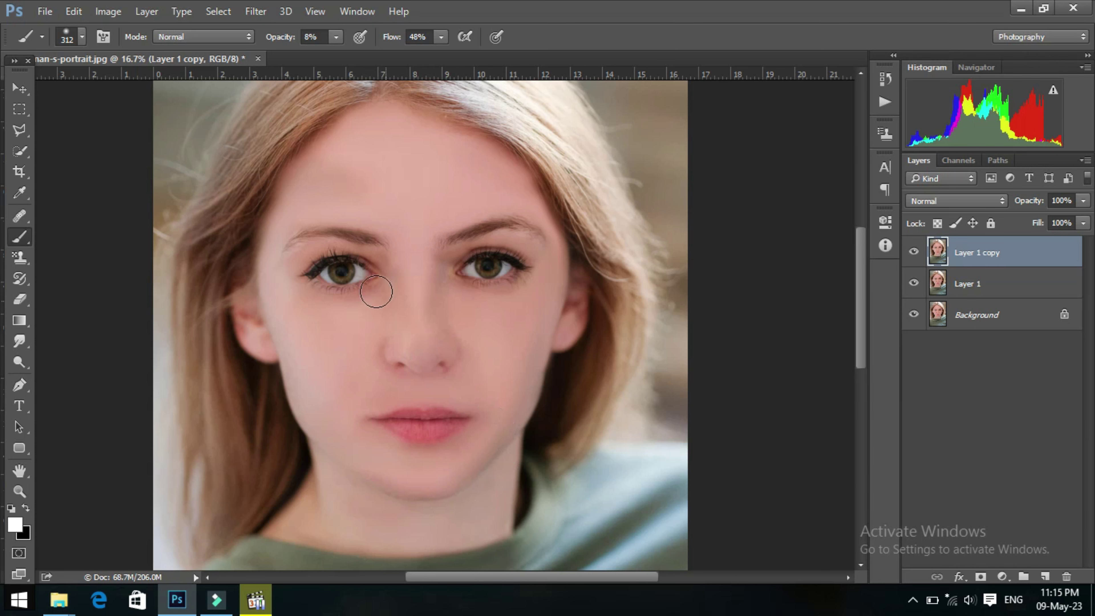
pyautogui.click(250, 8)
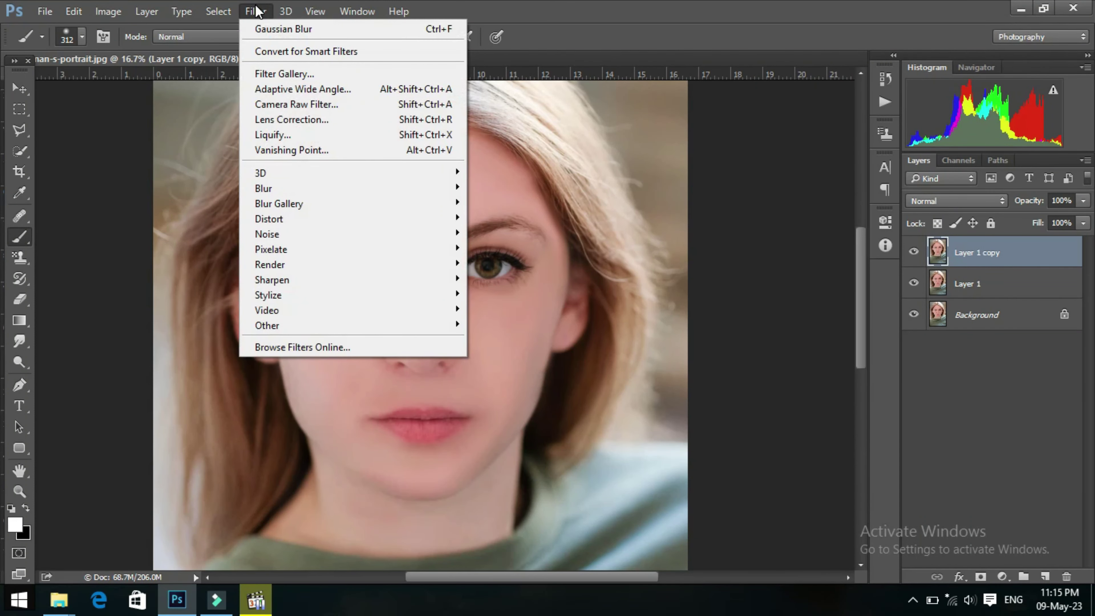
# In the Camera Raw filter's HSL Saturation, set Reds to -11 and Greens to +100.
pyautogui.click(306, 103)
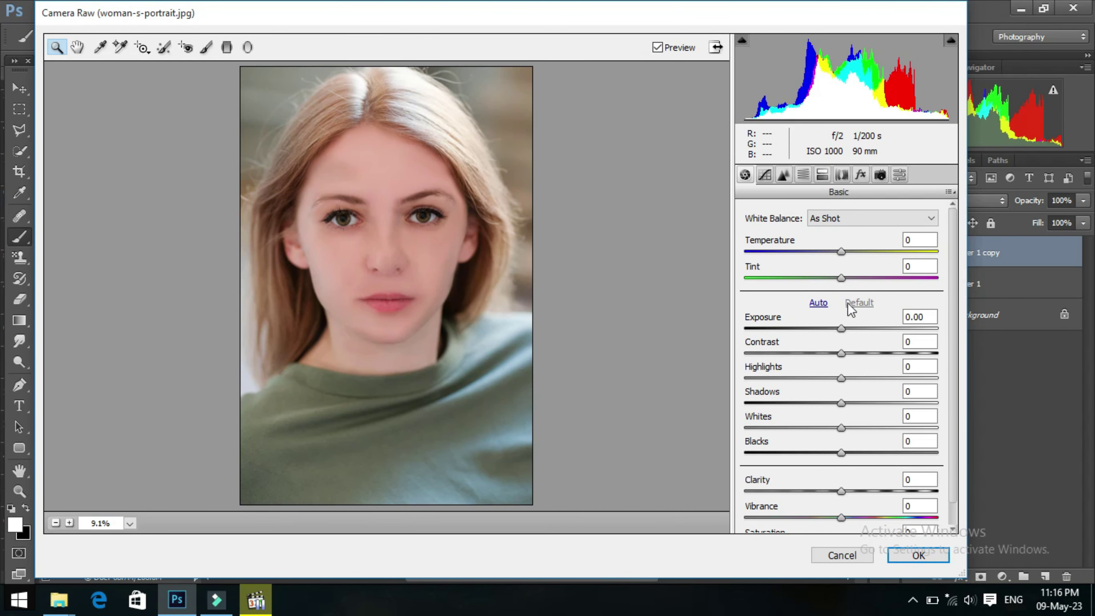
pyautogui.click(810, 178)
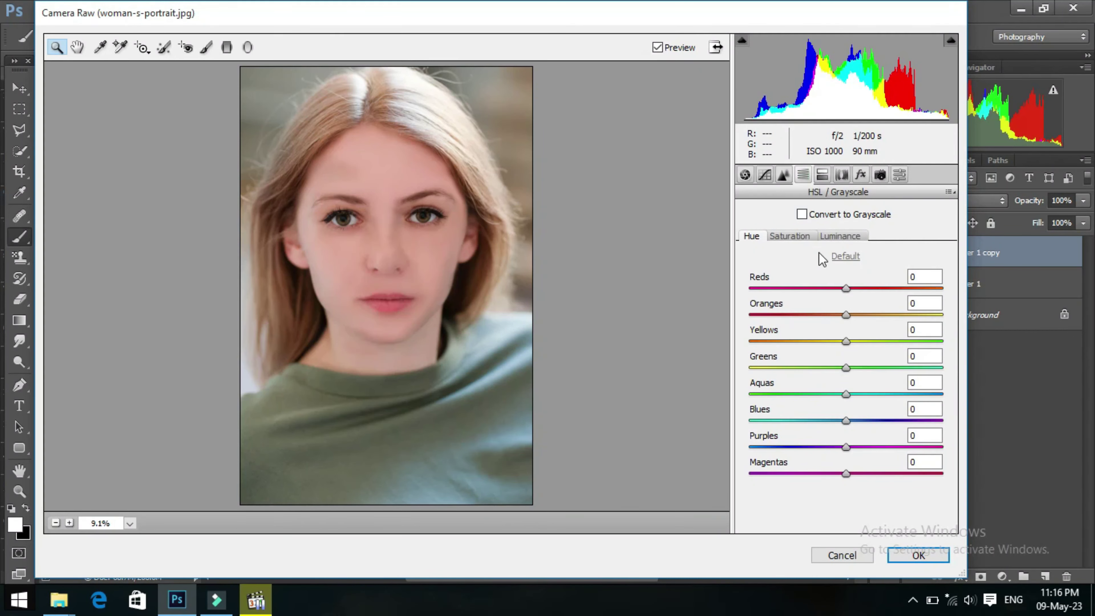
pyautogui.click(788, 236)
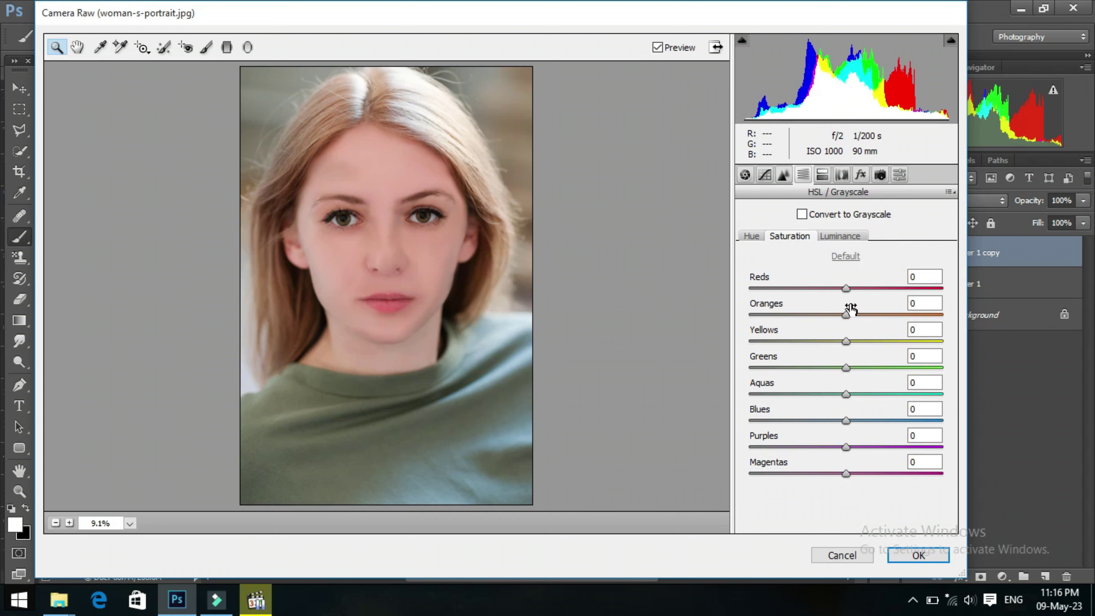
pyautogui.moveTo(847, 291)
pyautogui.mouseDown()
pyautogui.moveTo(857, 294)
pyautogui.moveTo(840, 297)
pyautogui.mouseUp()
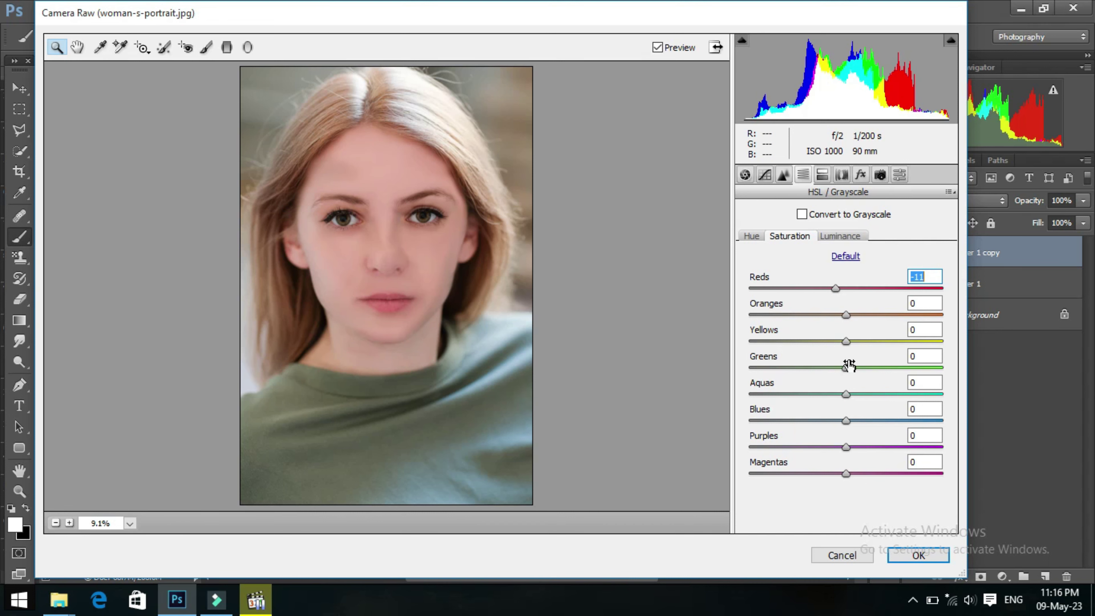
pyautogui.moveTo(846, 367); pyautogui.dragTo(944, 367)
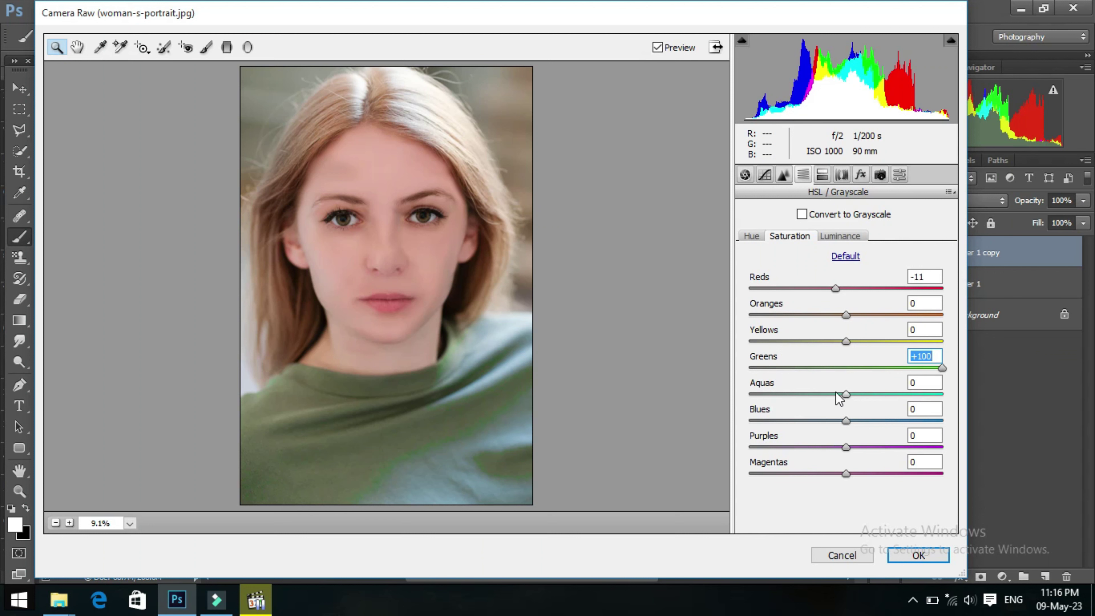
# Raise Aquas saturation to +48 and settle Blues saturation near +8.
pyautogui.click(847, 394)
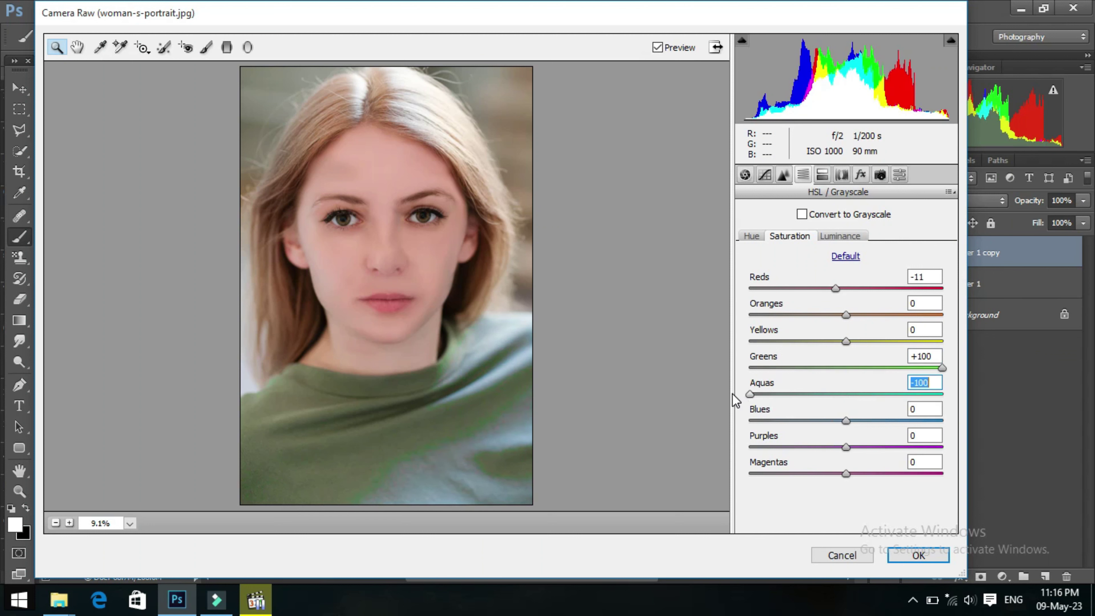
pyautogui.click(891, 394)
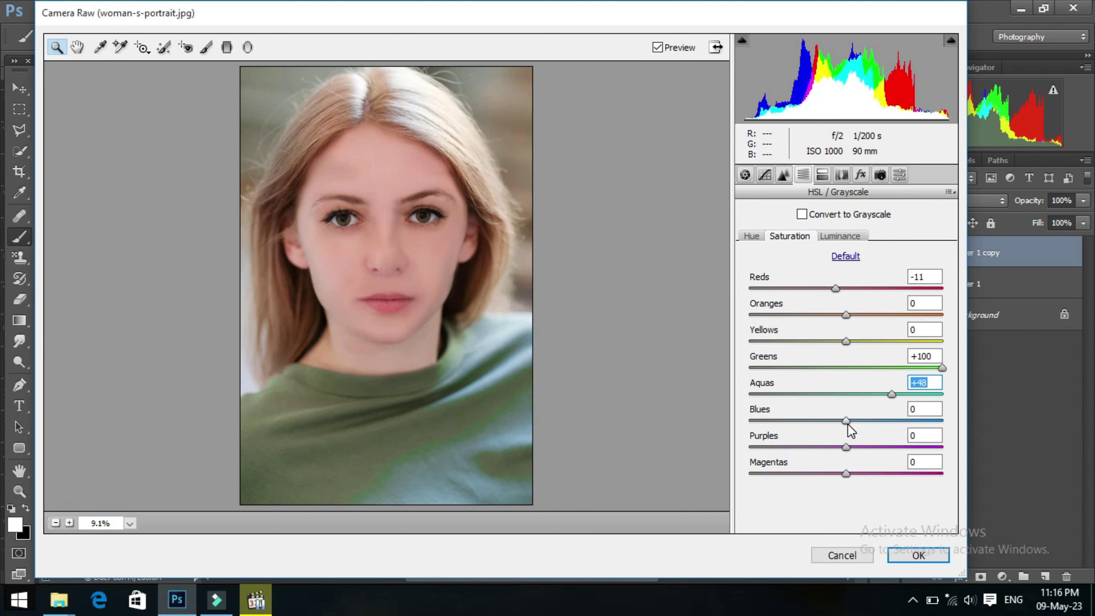
pyautogui.moveTo(846, 420); pyautogui.dragTo(921, 420)
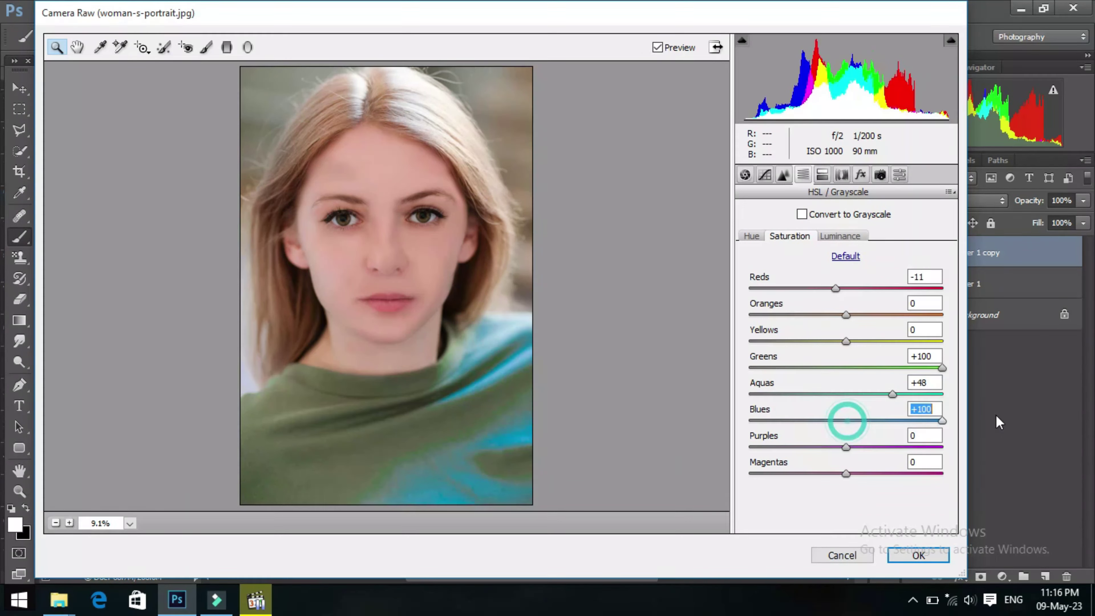
pyautogui.doubleClick(920, 420)
pyautogui.write('100')
pyautogui.press('Return')
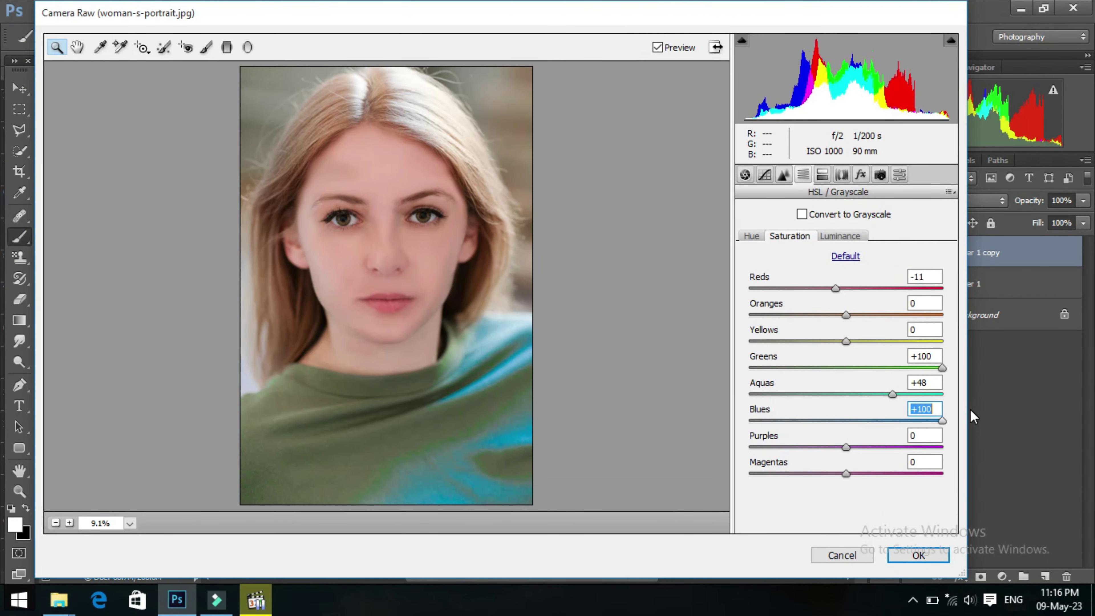
pyautogui.moveTo(919, 419); pyautogui.dragTo(854, 420)
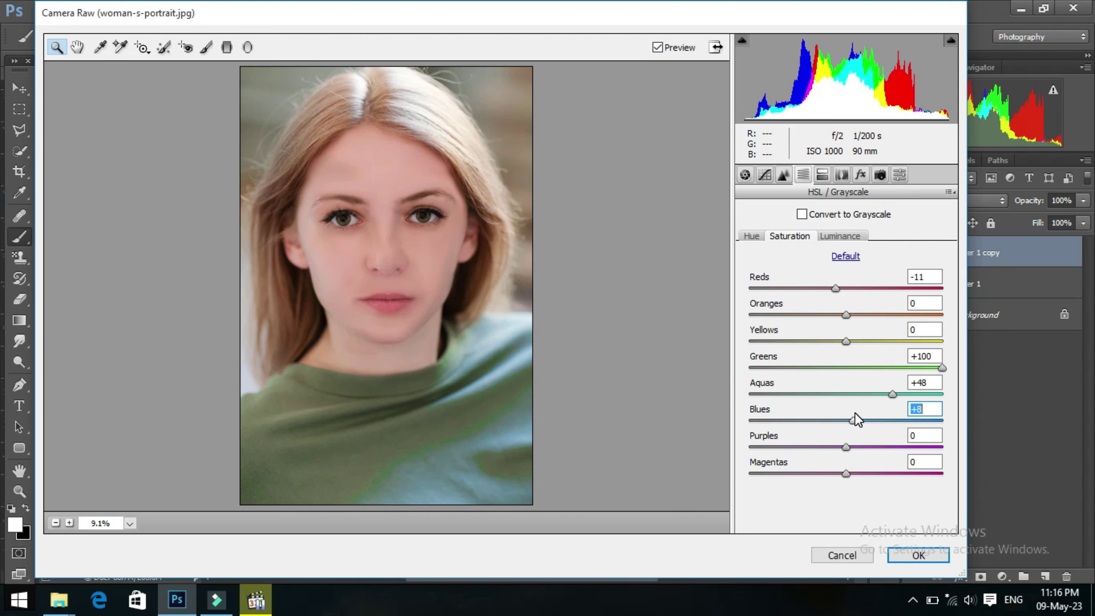
pyautogui.click(760, 418)
pyautogui.moveTo(762, 419); pyautogui.dragTo(840, 421)
# Shift hues (Greens -18, Yellows to the extreme, Aquas -64) and set Greens luminance to +28.
pyautogui.click(752, 237)
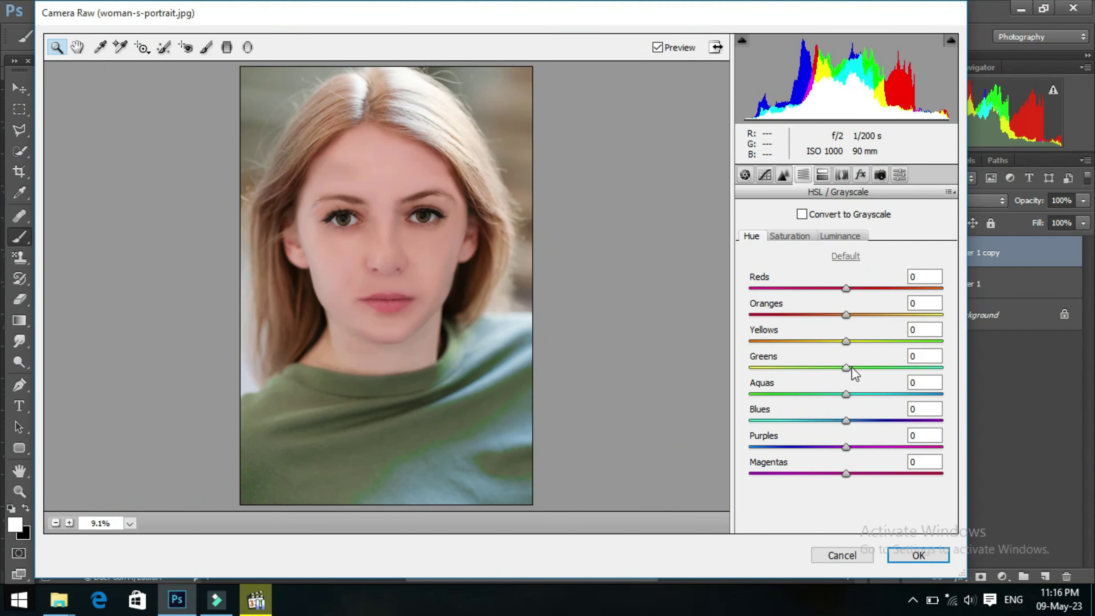
pyautogui.moveTo(846, 368); pyautogui.dragTo(829, 367)
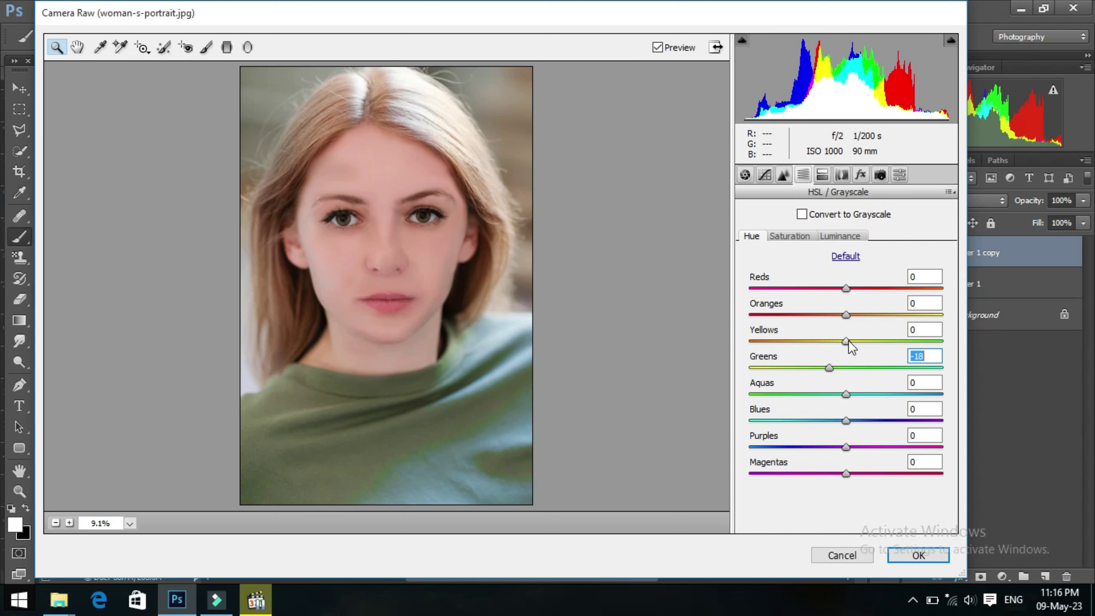
pyautogui.moveTo(846, 341)
pyautogui.mouseDown()
pyautogui.moveTo(761, 341)
pyautogui.moveTo(968, 351)
pyautogui.mouseUp()
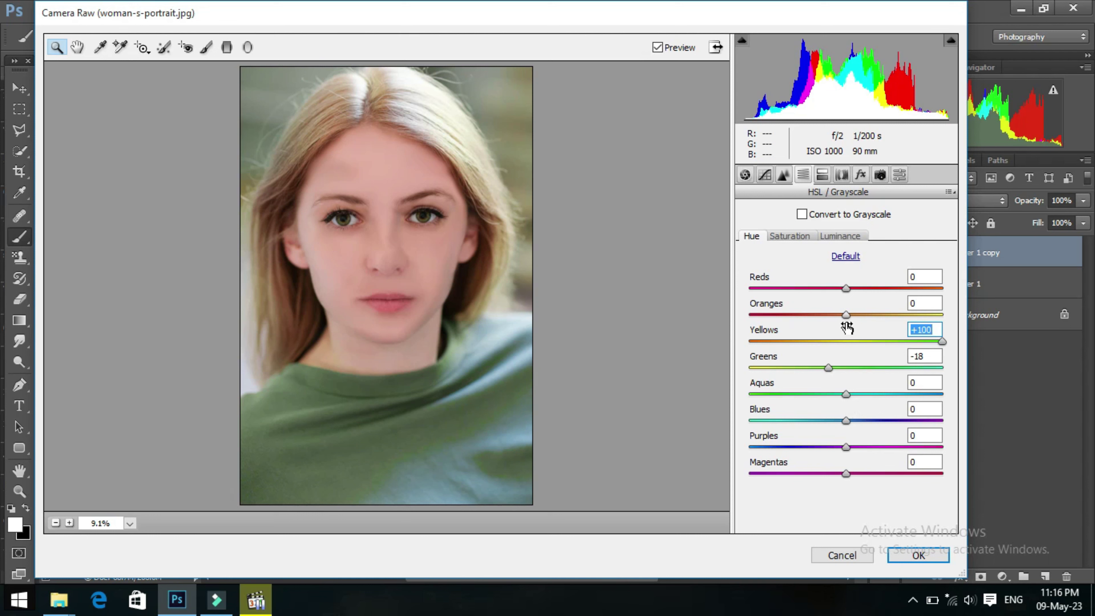
pyautogui.moveTo(846, 394); pyautogui.dragTo(785, 394)
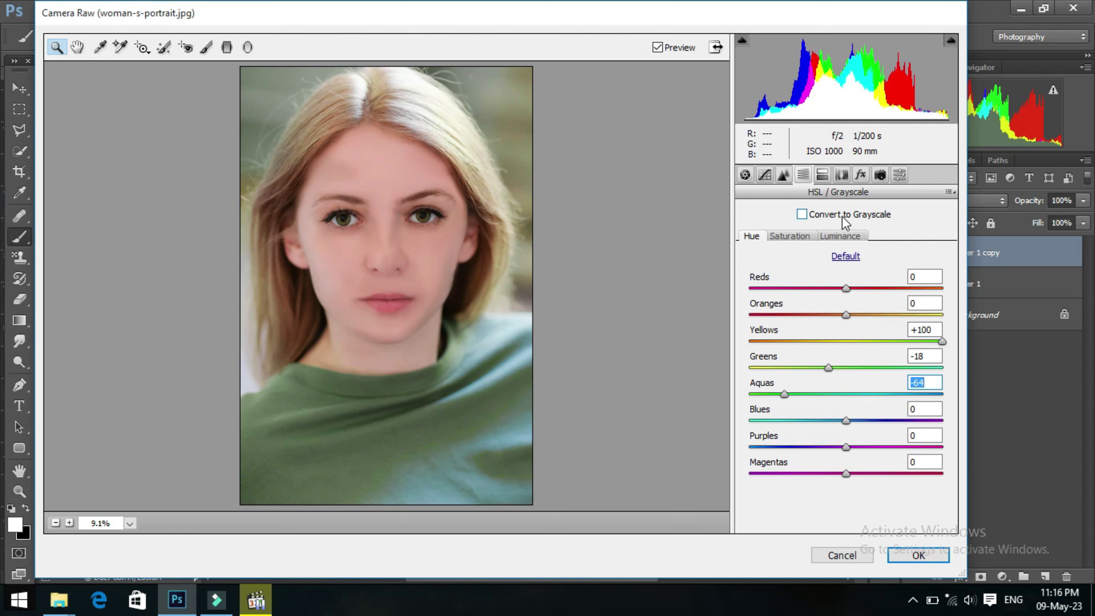
pyautogui.click(840, 236)
pyautogui.moveTo(846, 367); pyautogui.dragTo(784, 371)
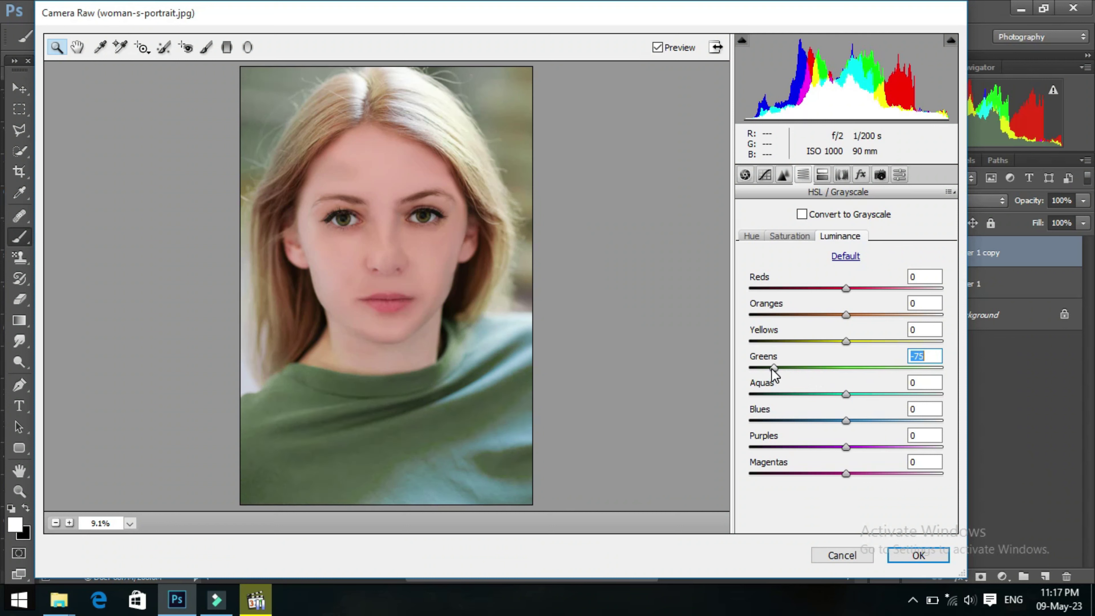
pyautogui.moveTo(773, 370); pyautogui.dragTo(865, 367)
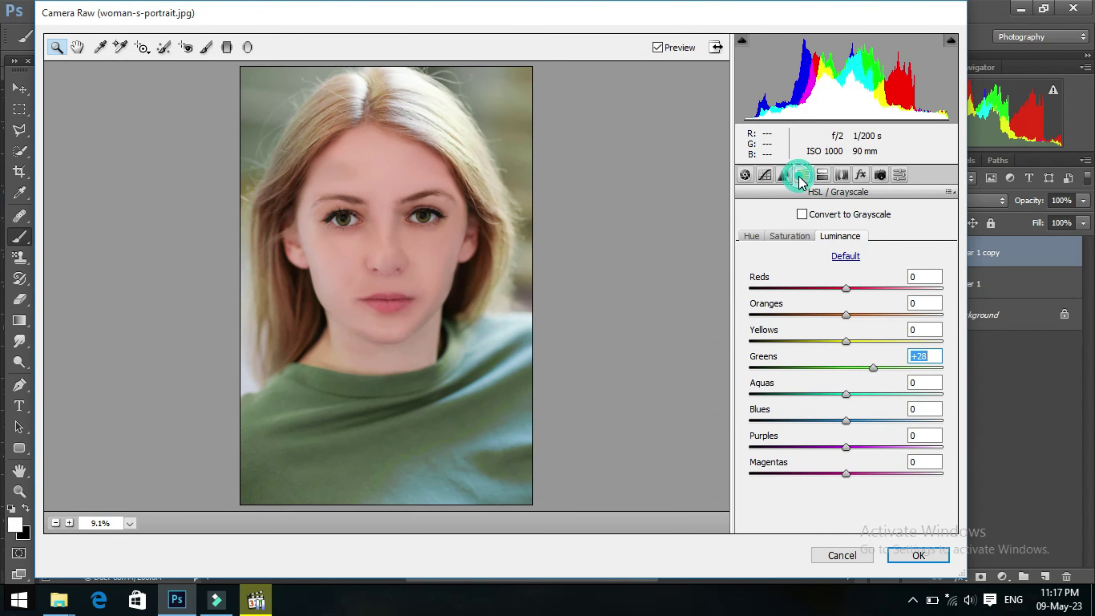
# Add a point-curve midtone lift (121→136) and apply the Camera Raw grade.
pyautogui.click(782, 175)
pyautogui.click(765, 175)
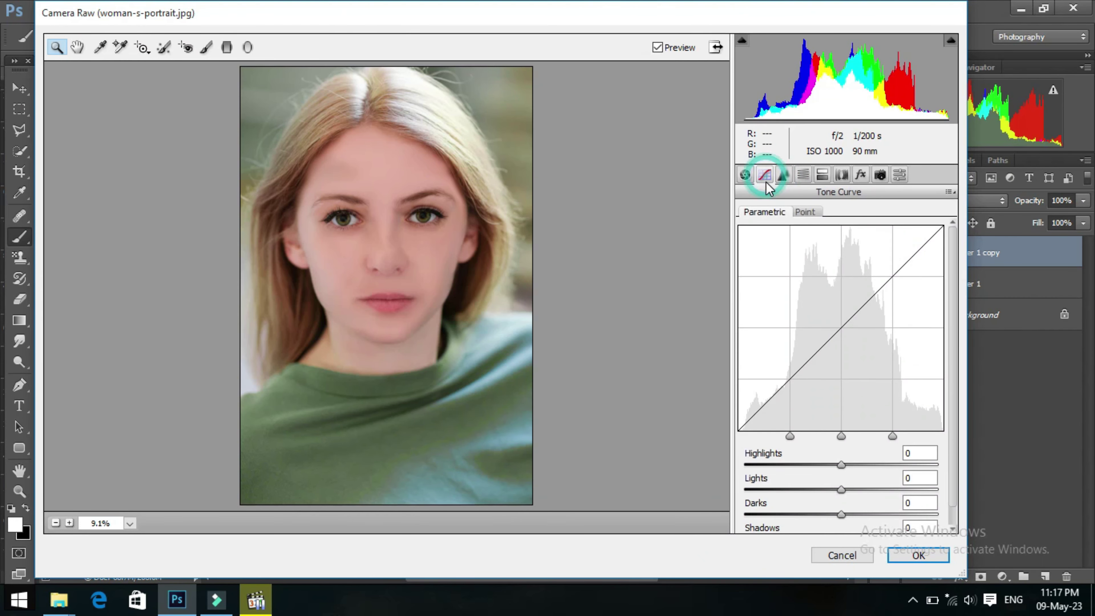
pyautogui.click(810, 212)
pyautogui.click(852, 383)
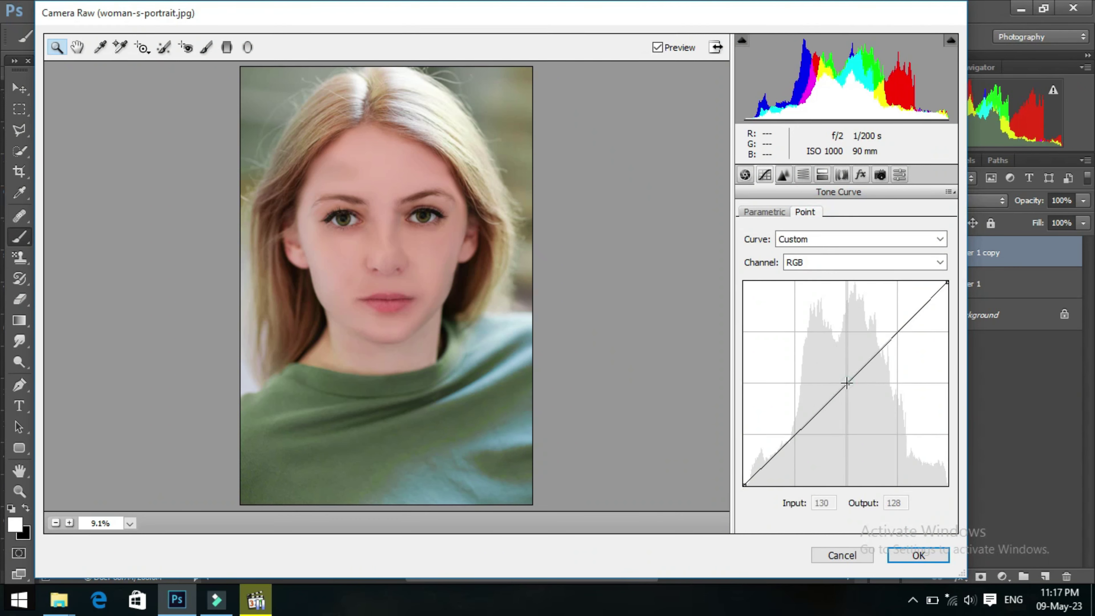
pyautogui.moveTo(845, 381); pyautogui.dragTo(840, 376)
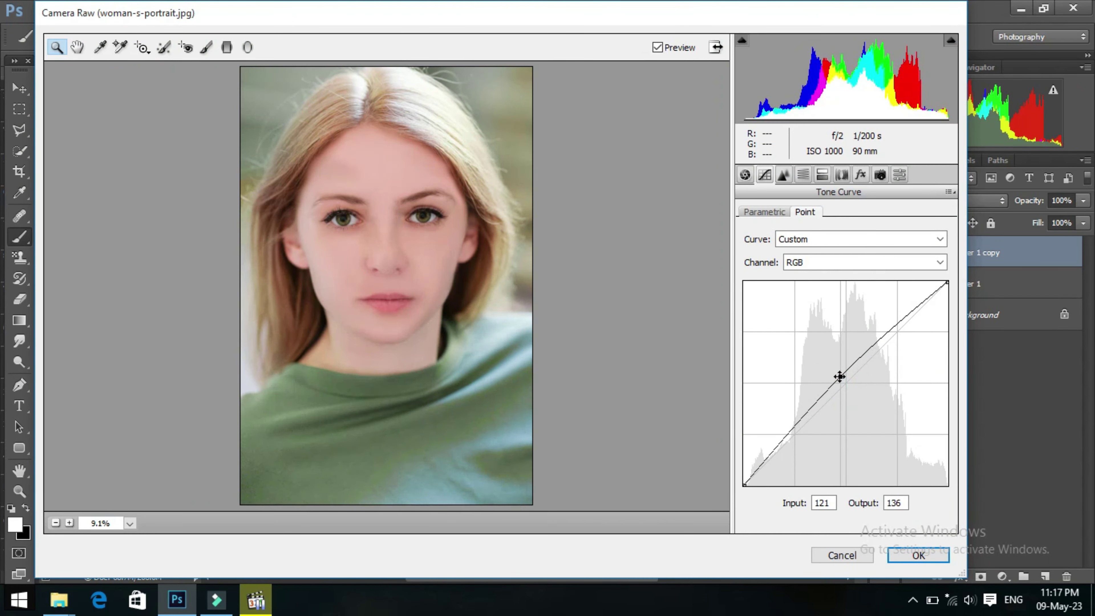
pyautogui.click(904, 557)
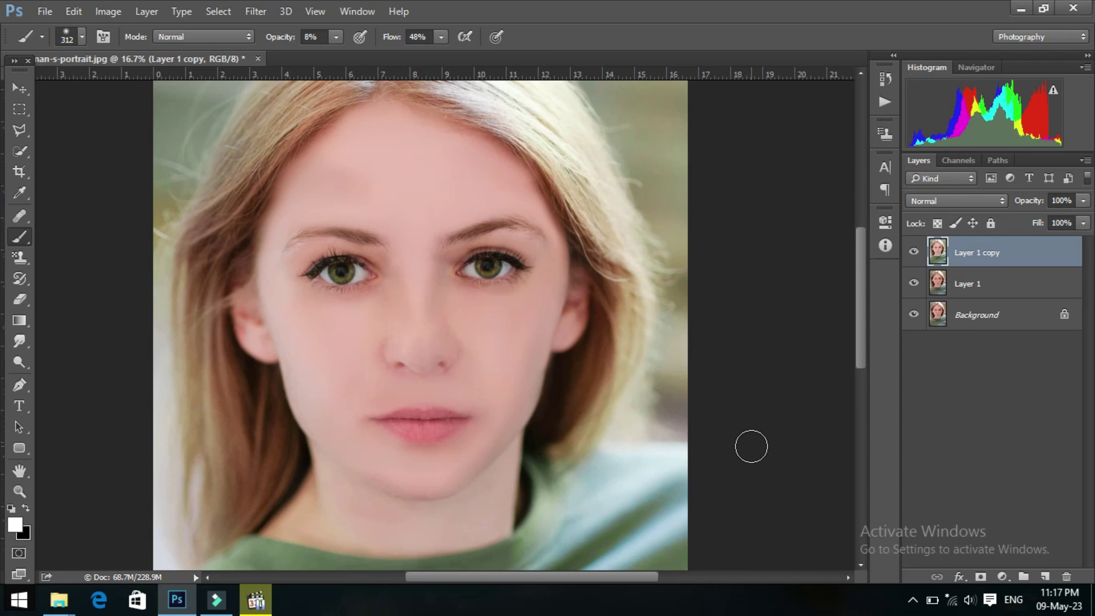
# Fit the graded portrait on screen and toggle Layer 1 copy to compare before and after.
pyautogui.hotkey('ctrl', '0')
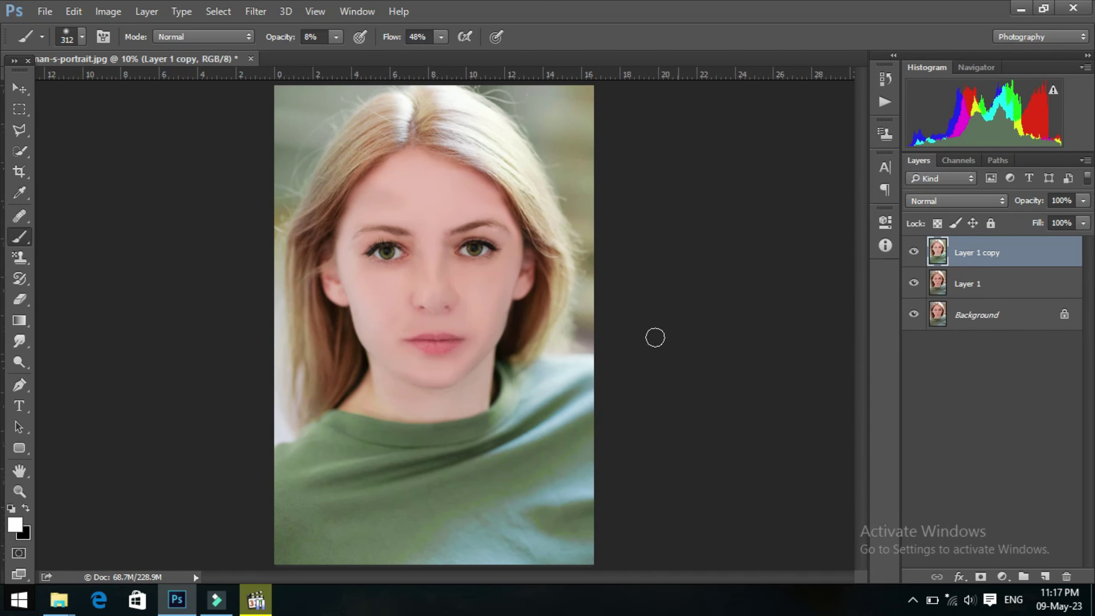
pyautogui.click(20, 88)
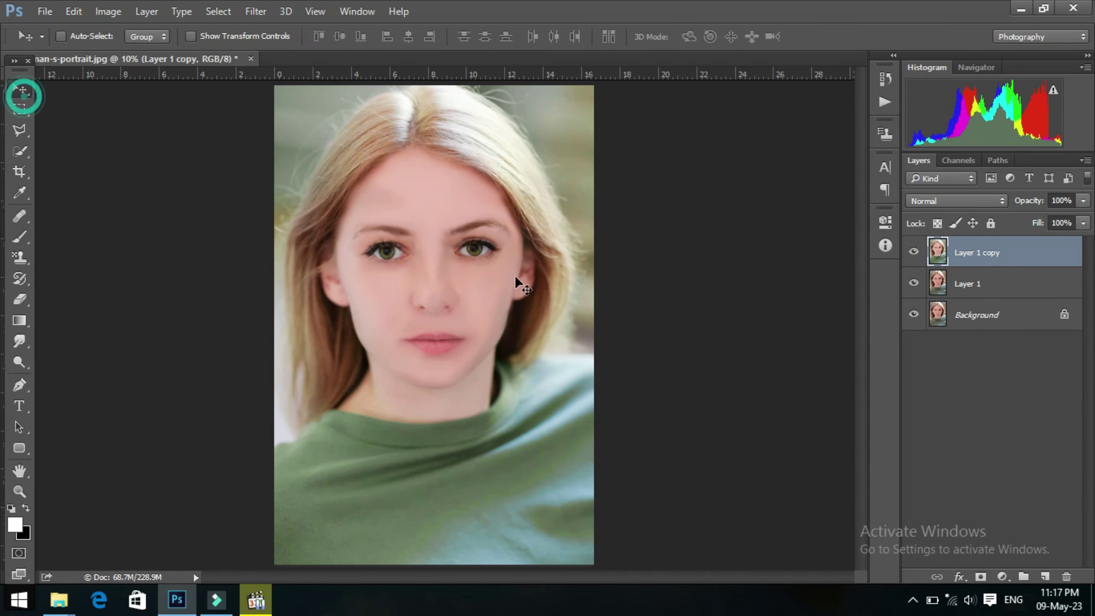
pyautogui.click(914, 254)
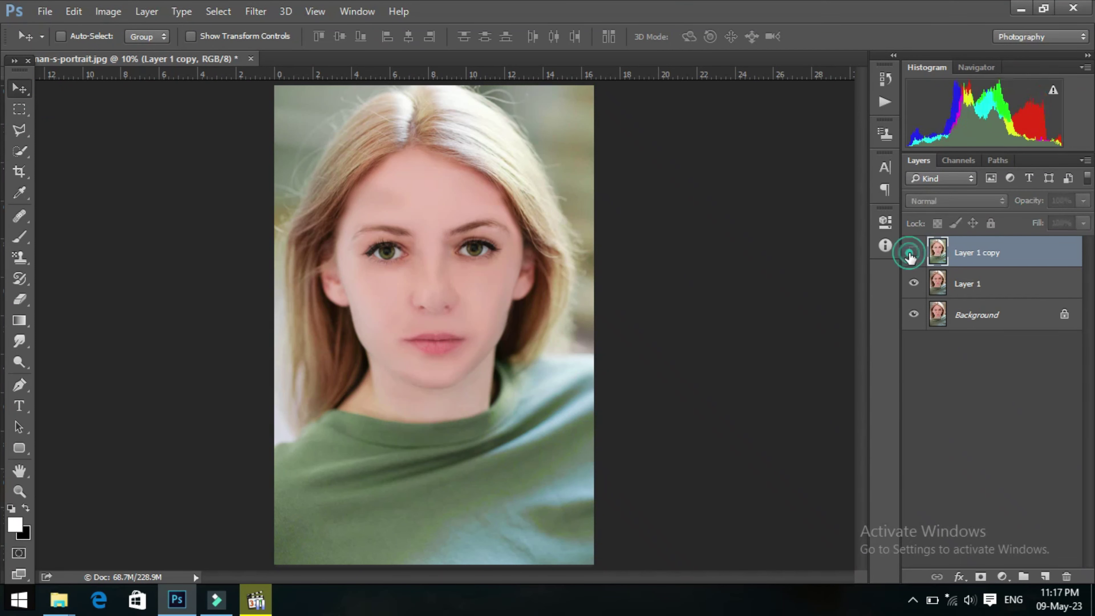
pyautogui.click(913, 253)
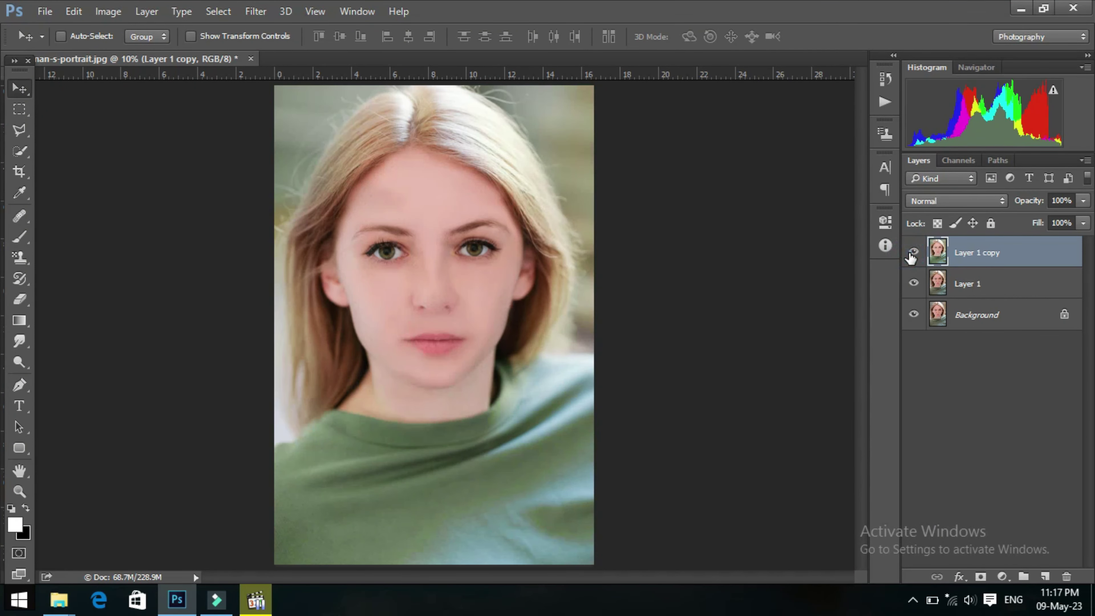
pyautogui.click(913, 253)
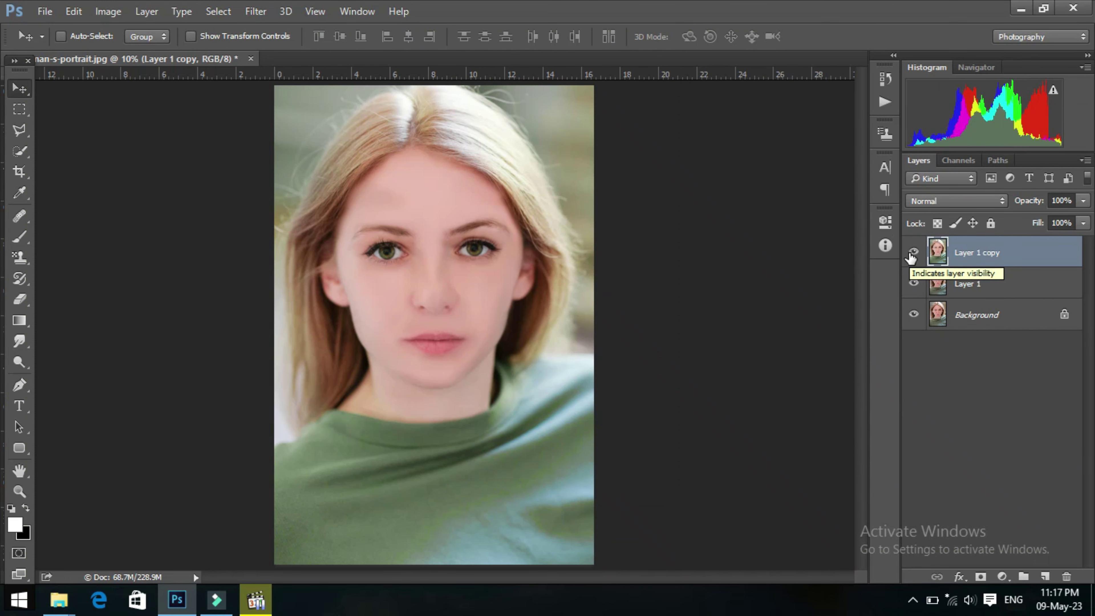
pyautogui.click(912, 253)
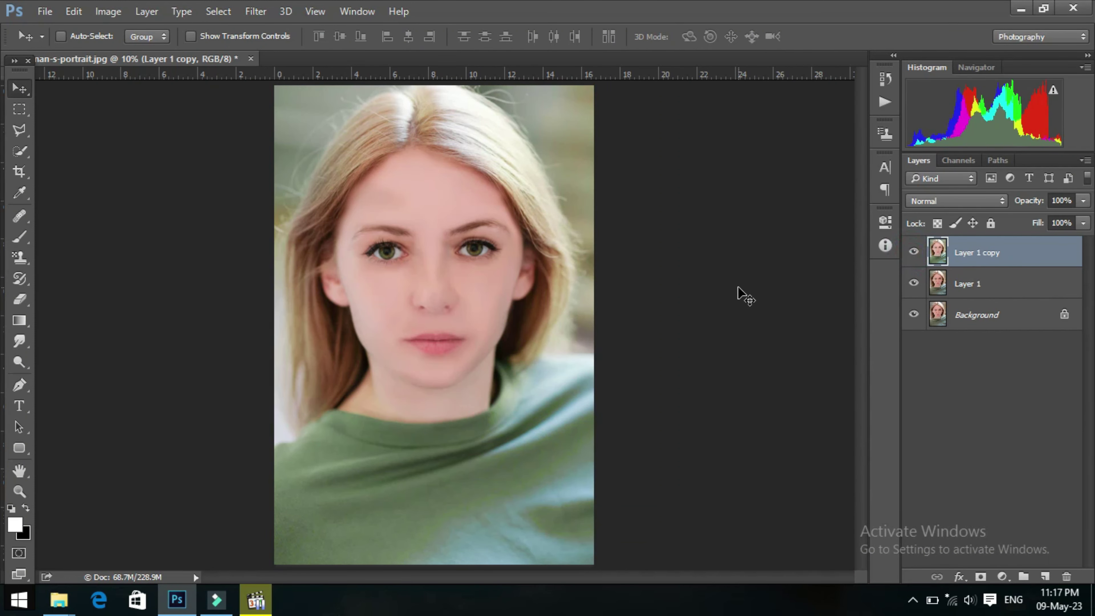